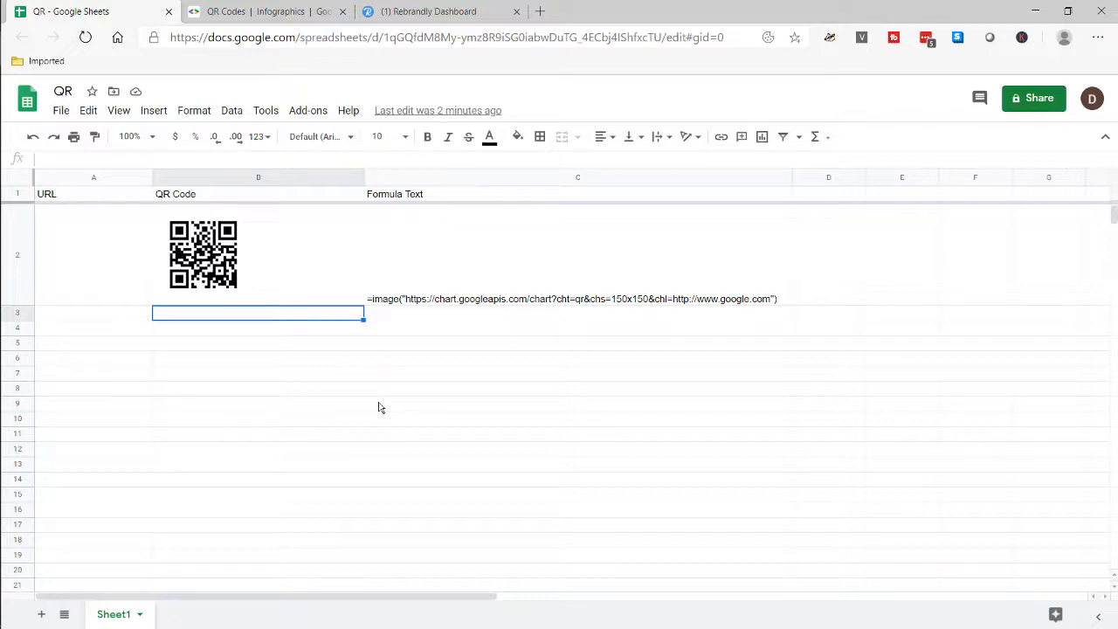
left_click(289, 239)
key("Delete")
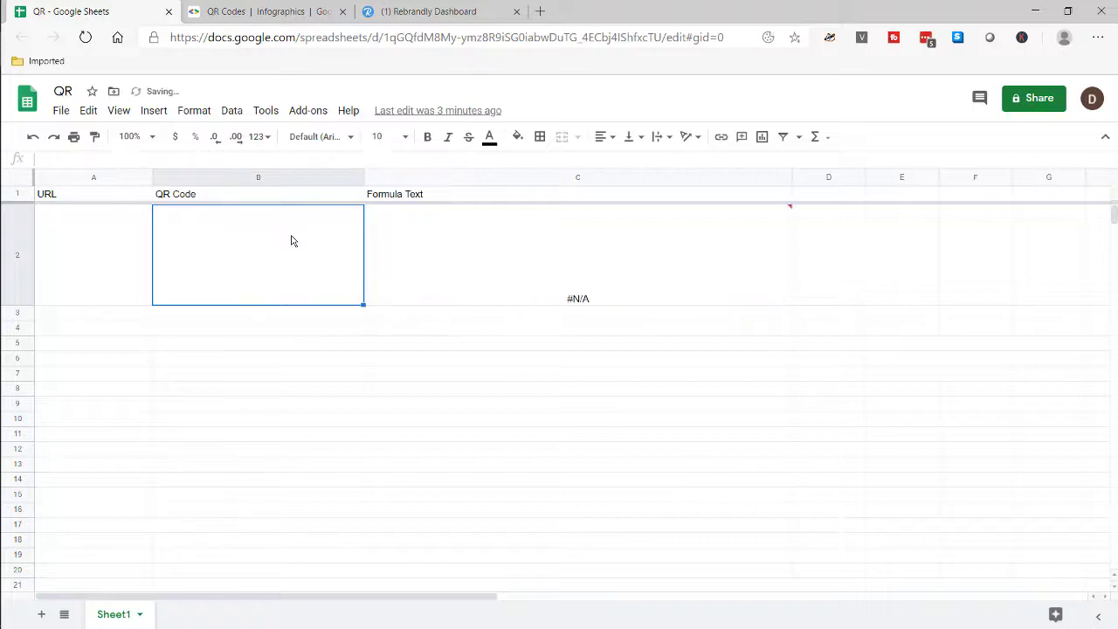
left_click(276, 18)
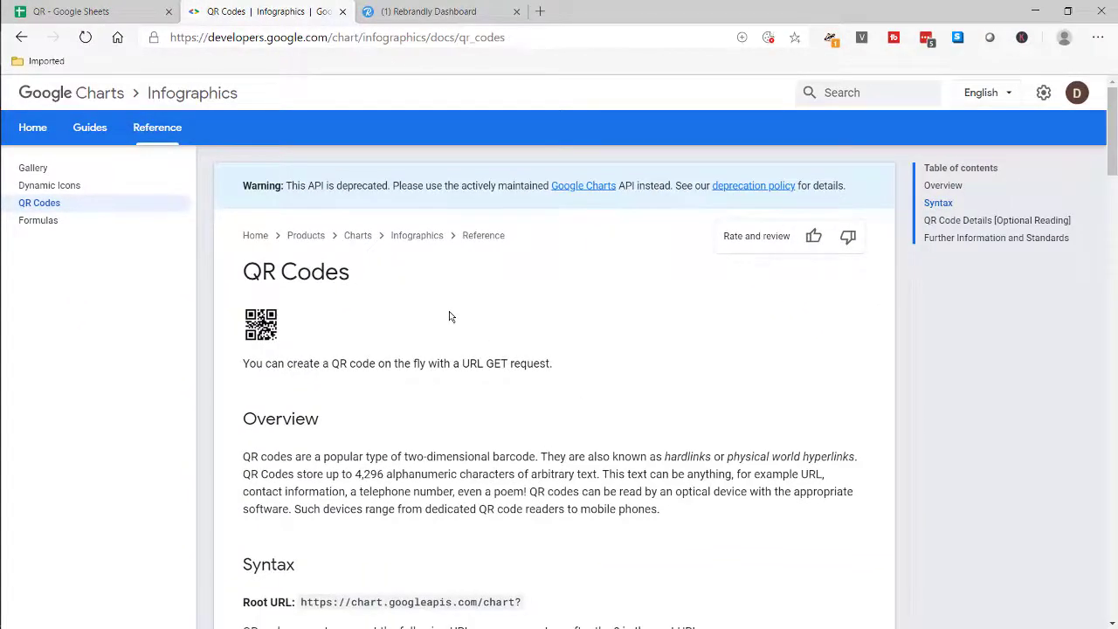
scroll(449, 316, "down", 3)
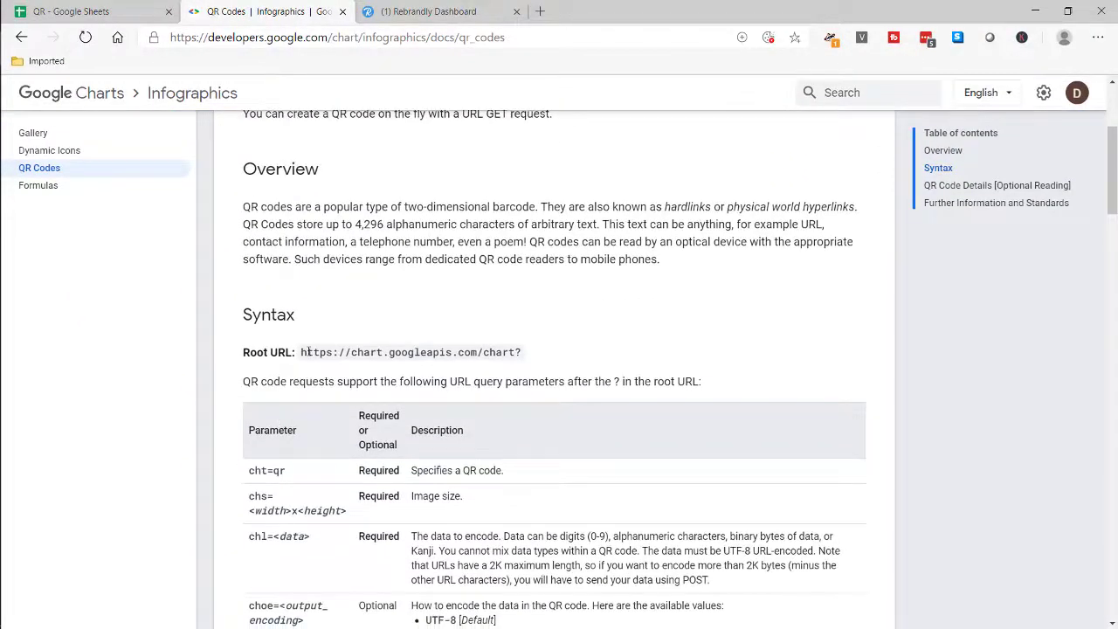
left_click_drag(301, 353, 525, 347)
key("ctrl+c")
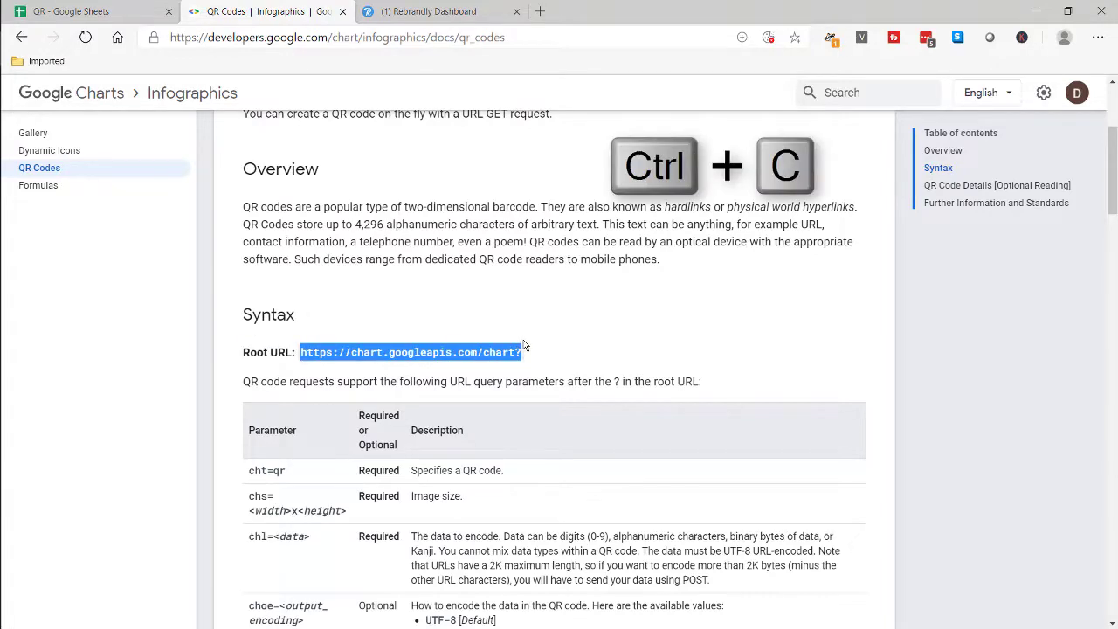
left_click(124, 12)
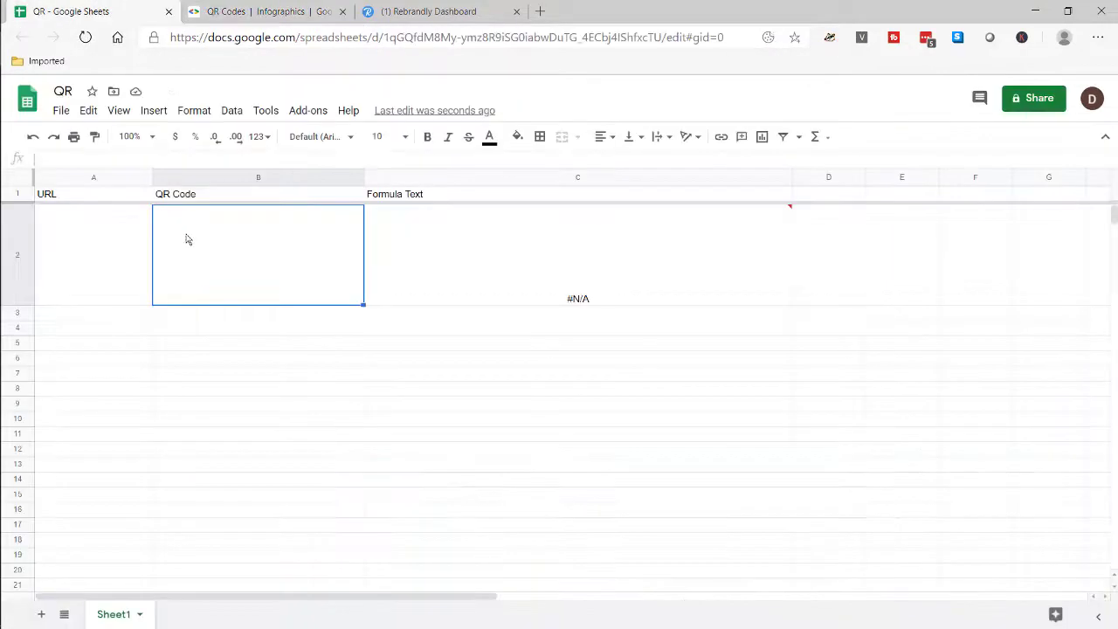
left_click(201, 159)
type("=image")
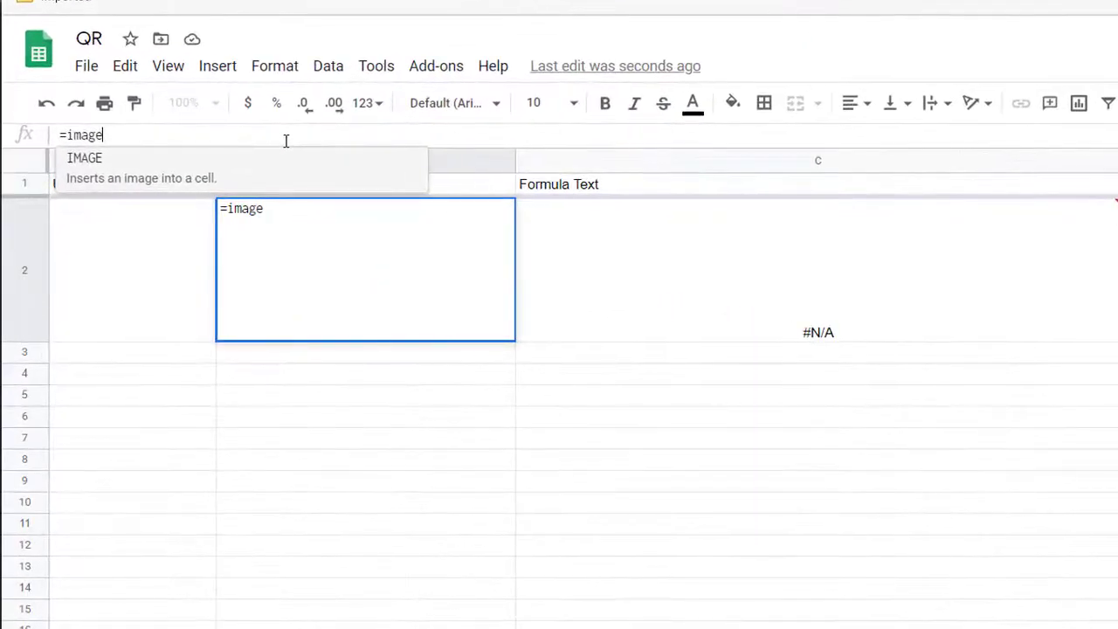
type("(")
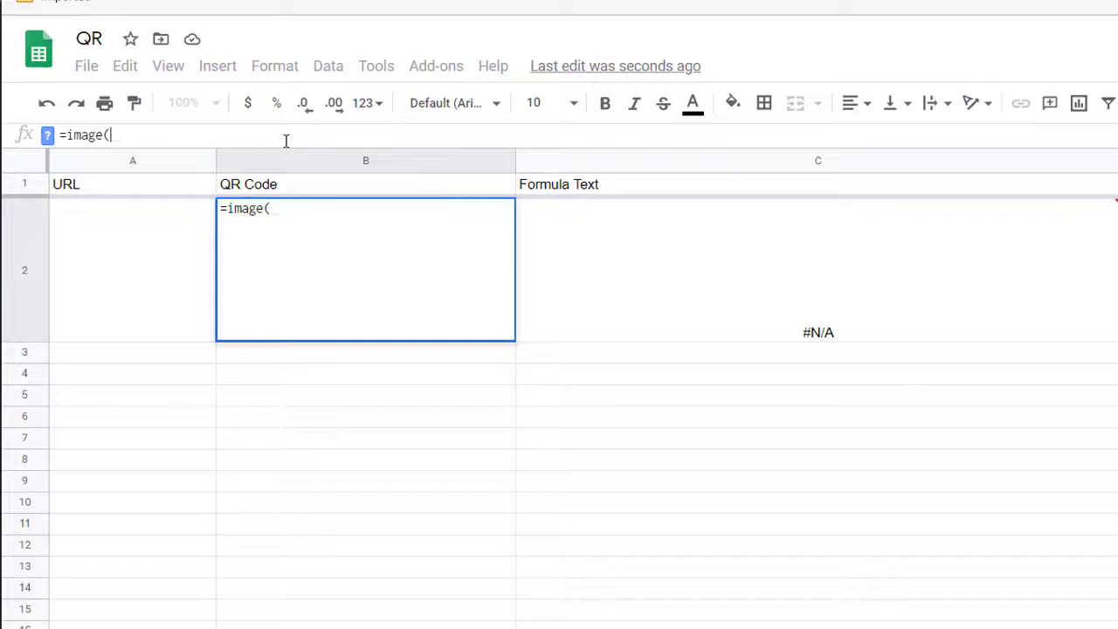
type("\"")
key("ctrl+v")
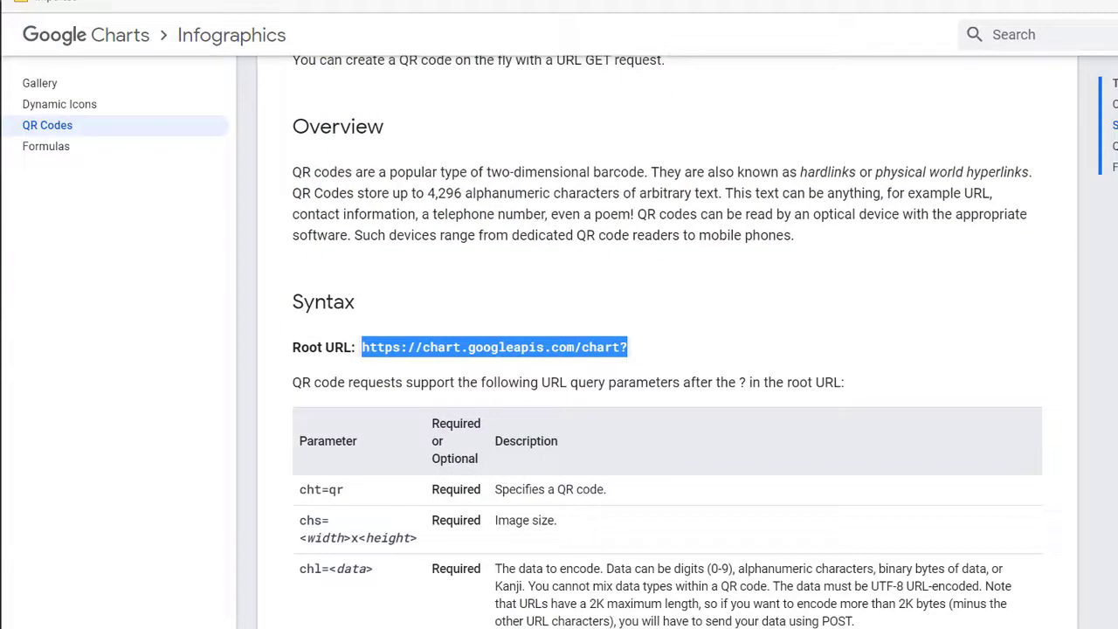
left_click_drag(298, 491, 329, 482)
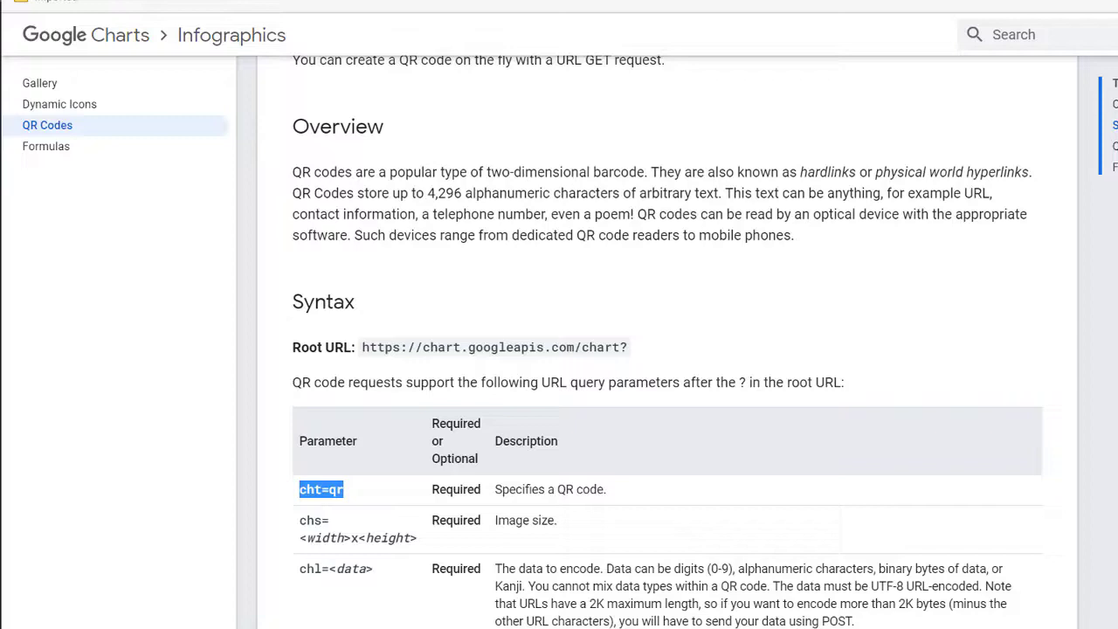
left_click(195, 34)
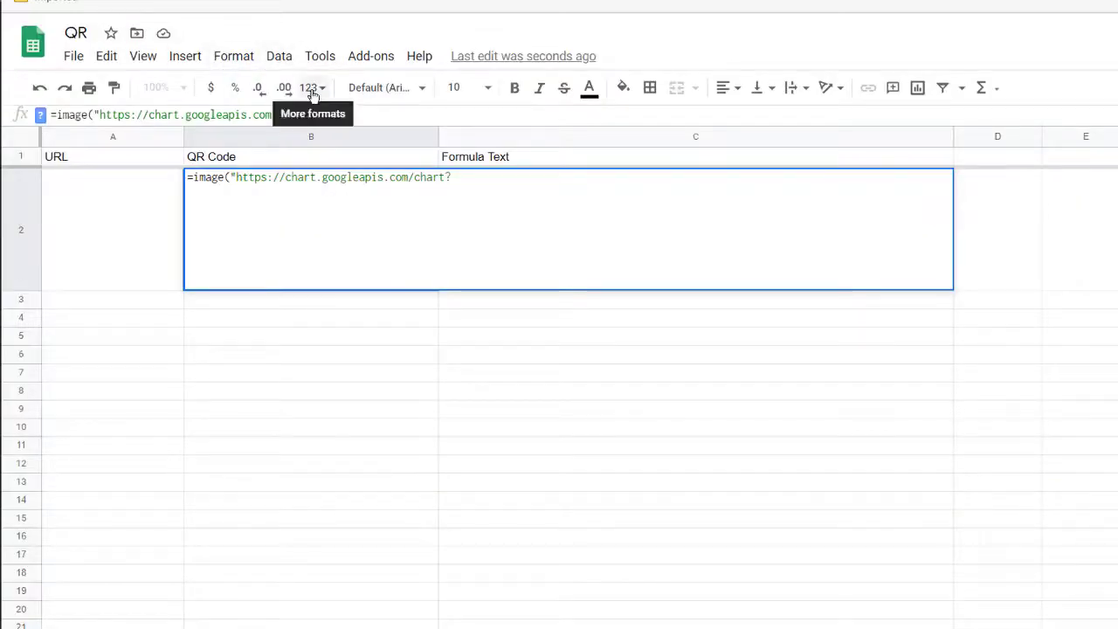
key("ctrl+v")
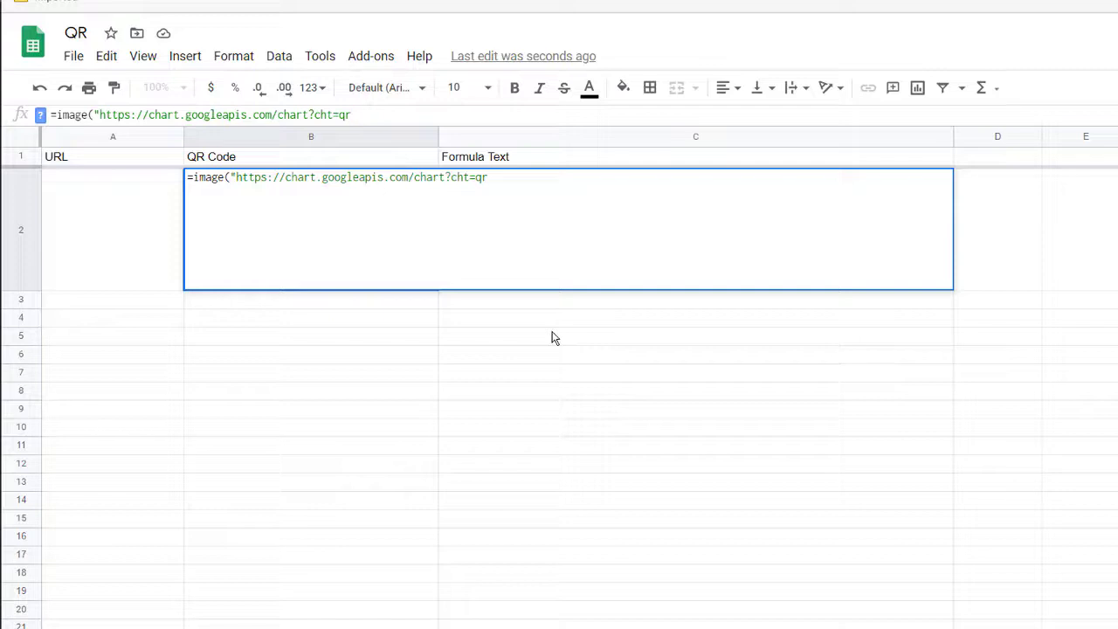
type("&")
Append chs=150x150 to B2's formula and copy the chl= parameter from the docs
key("ctrl+Tab")
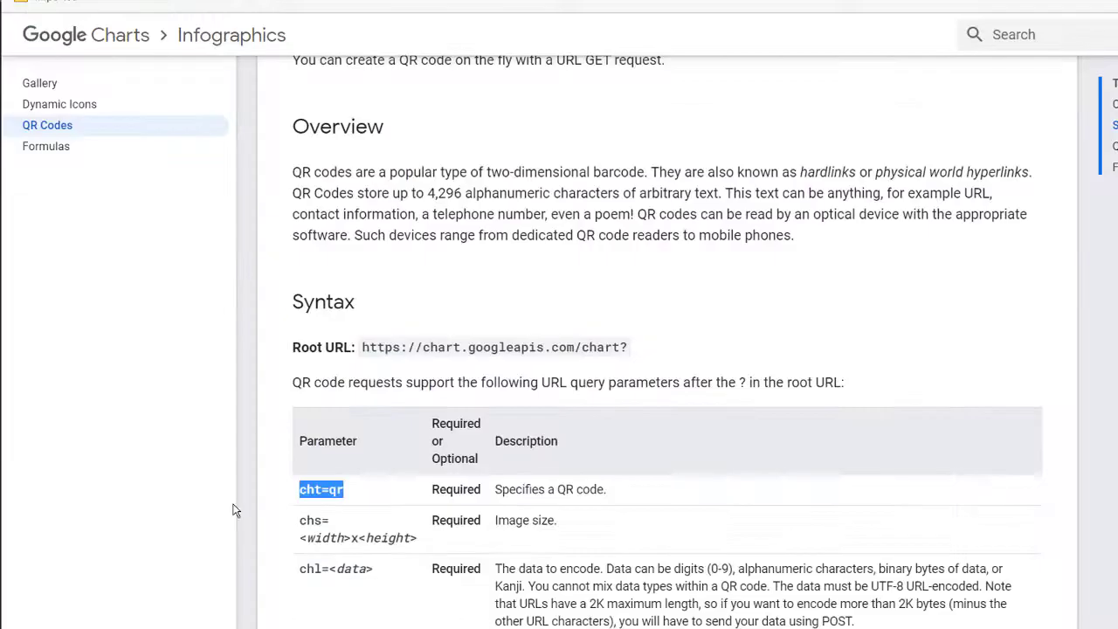
scroll(361, 455, "down", 2)
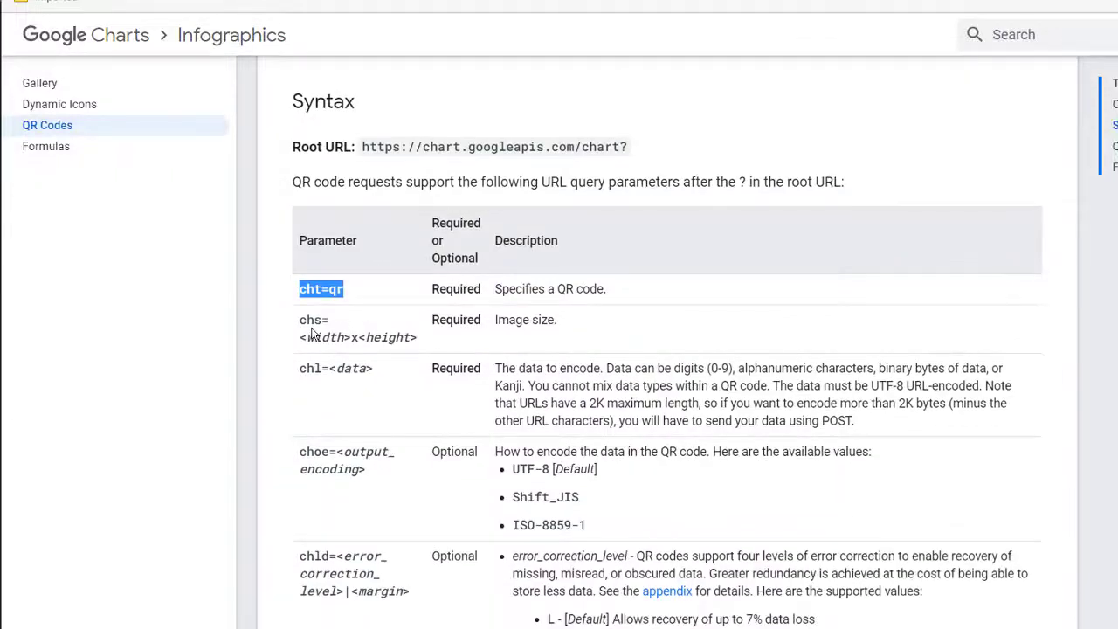
left_click_drag(299, 319, 327, 313)
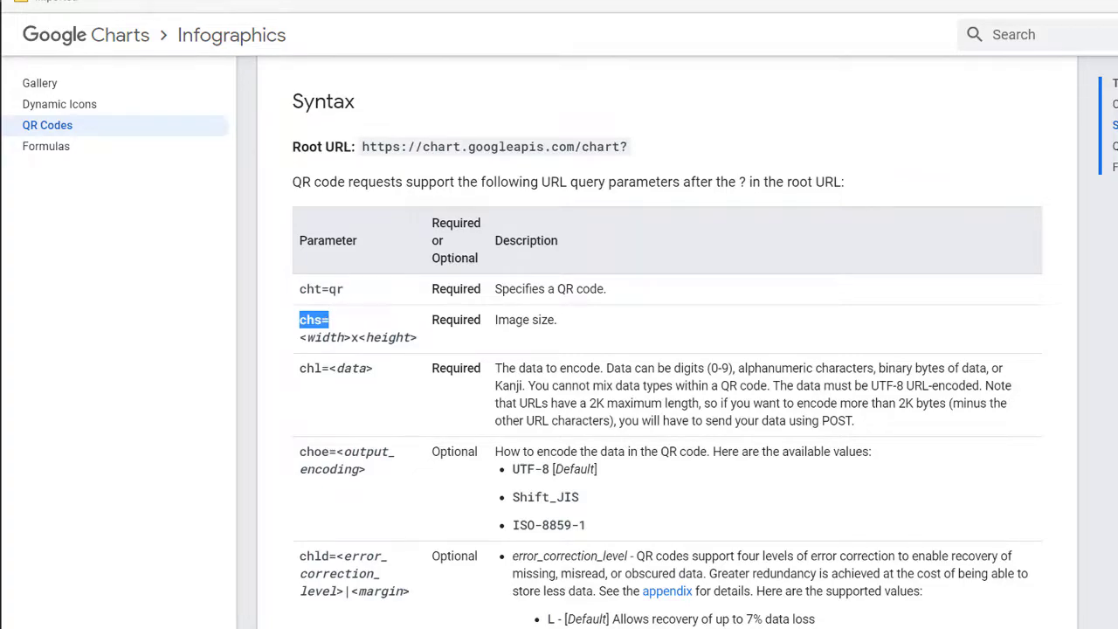
key("alt+Tab")
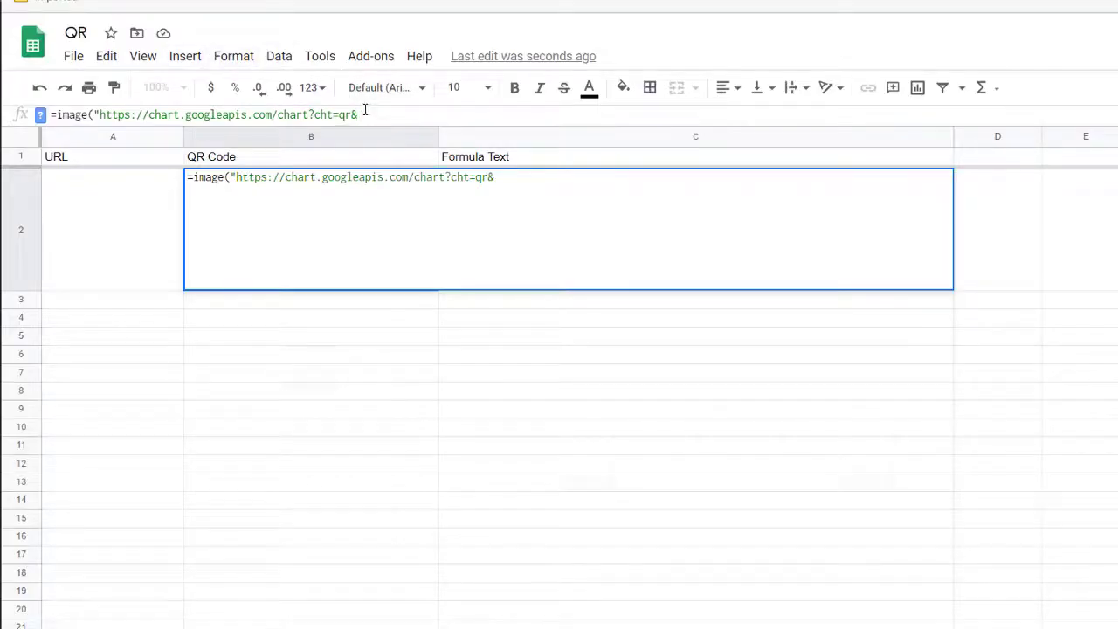
key("ctrl+v")
type("150")
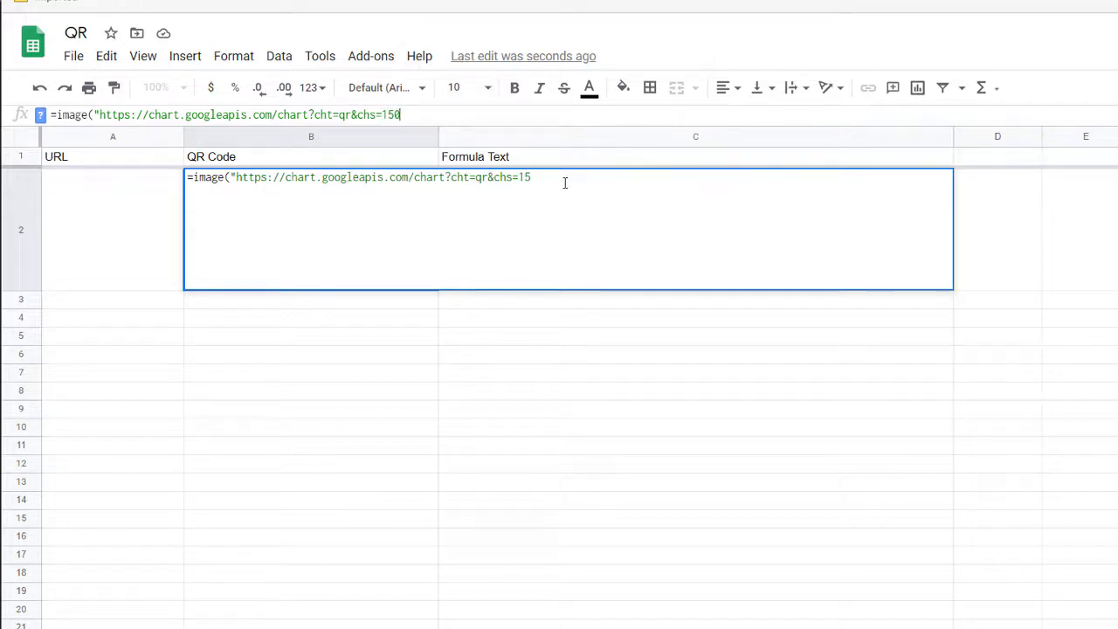
type("x150")
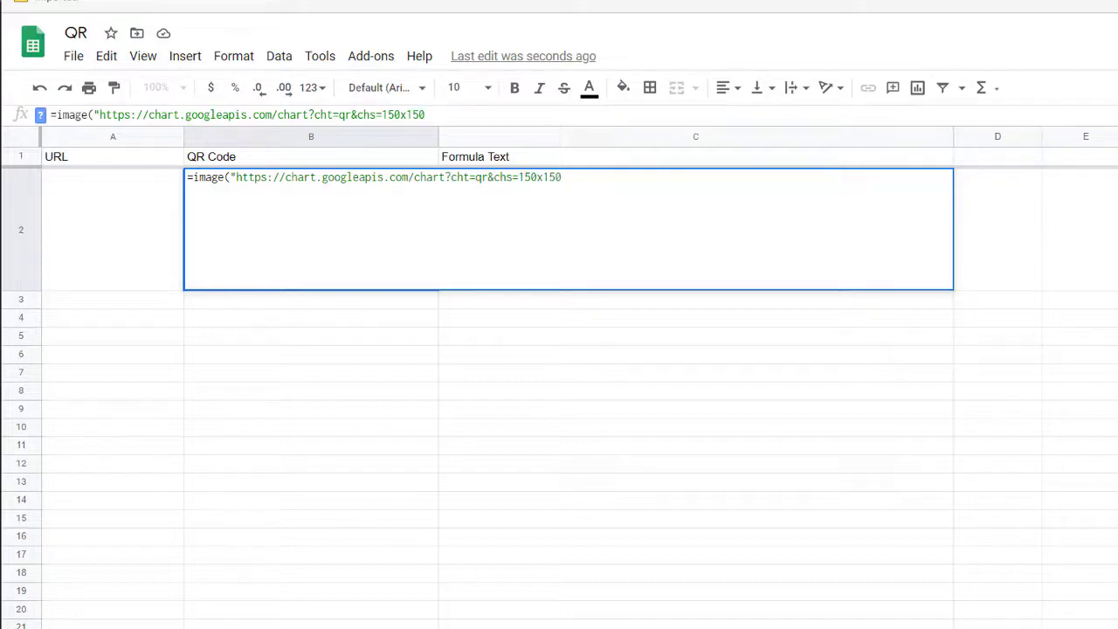
key("alt+Tab")
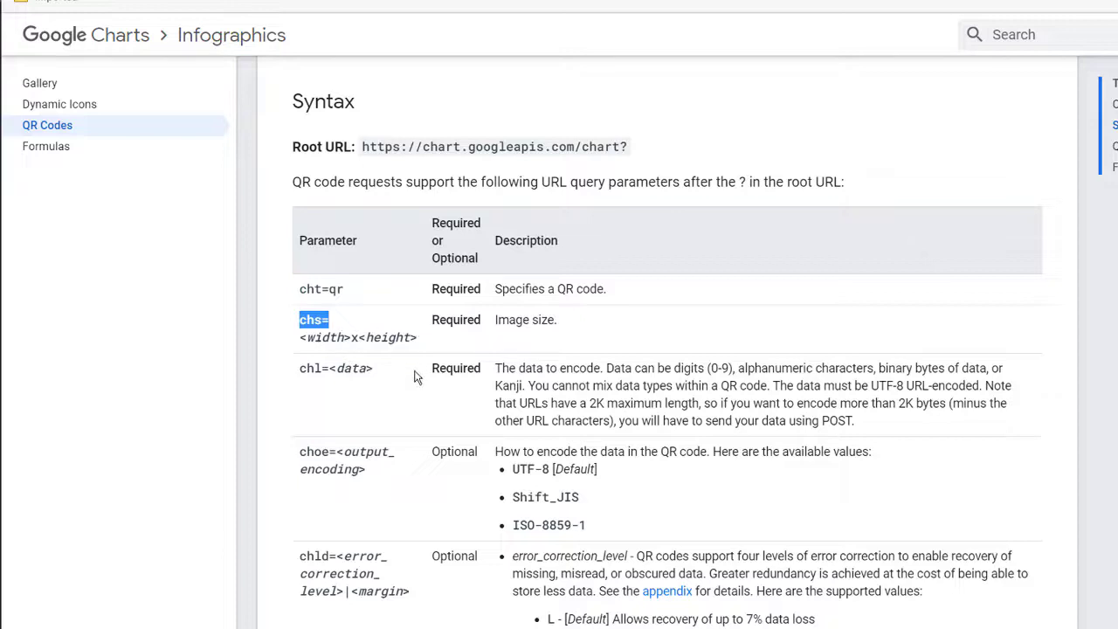
left_click(311, 368)
left_click_drag(312, 367, 328, 366)
key("ctrl+c")
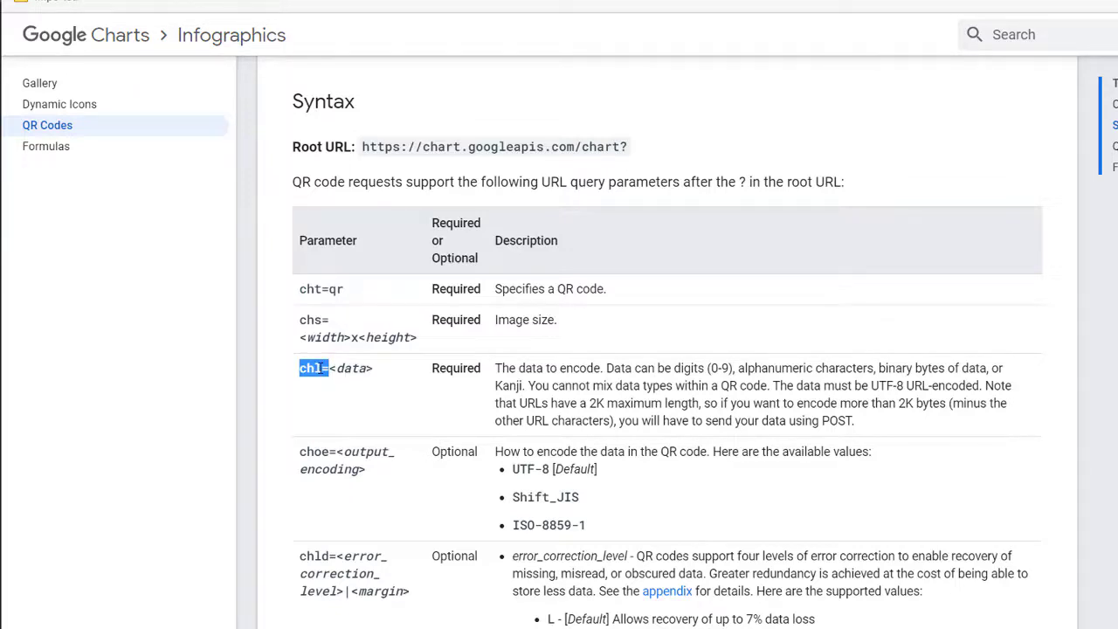
key("alt+Tab")
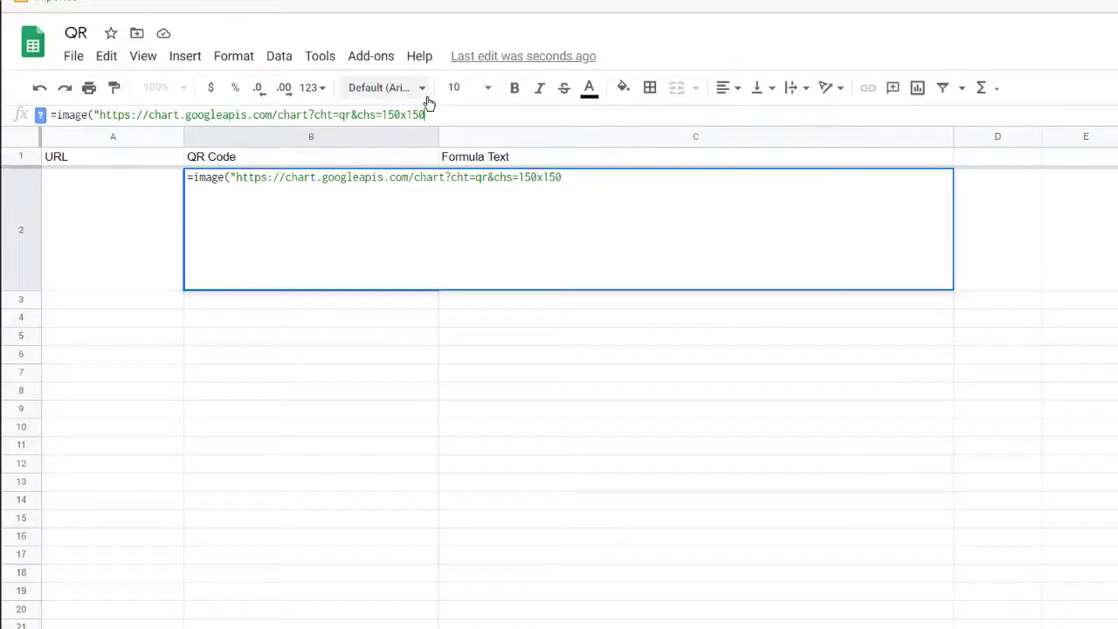
type("&")
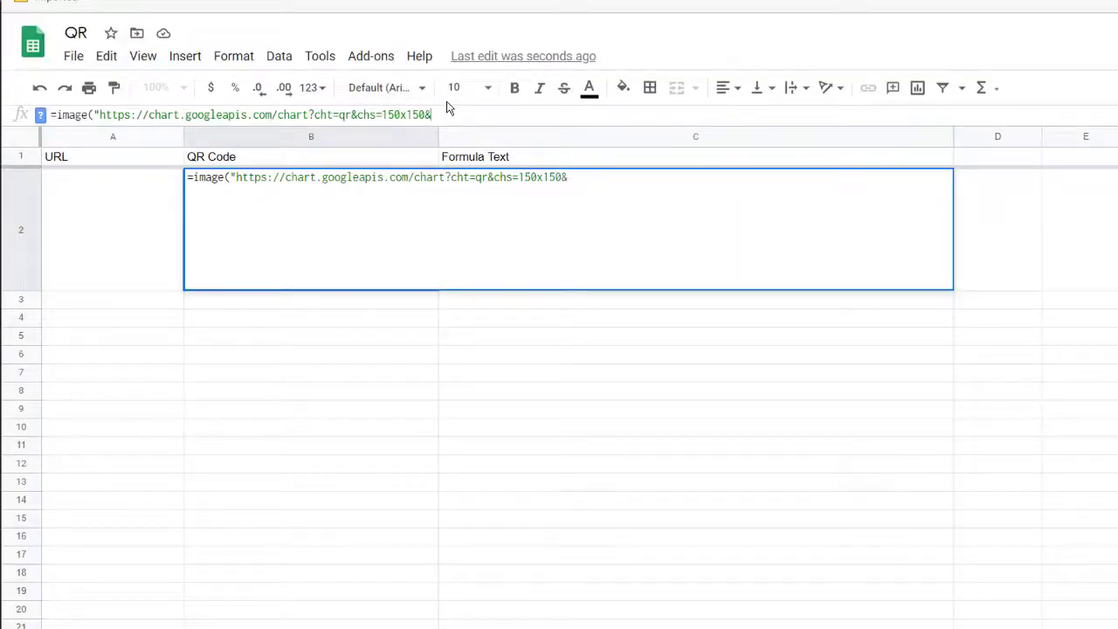
key("ctrl+v")
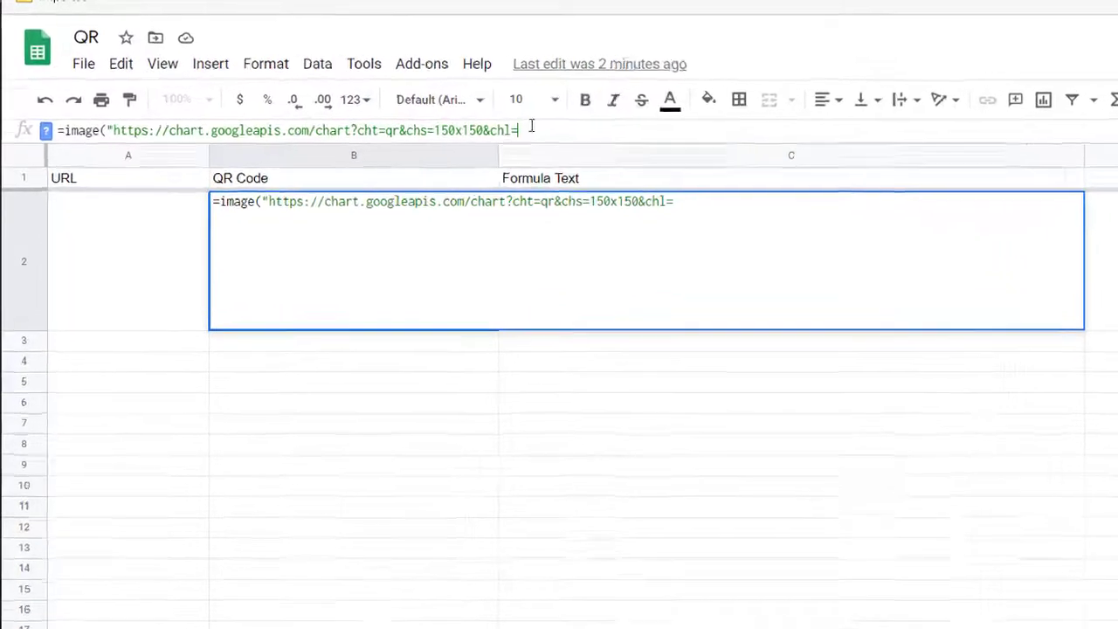
type("htt")
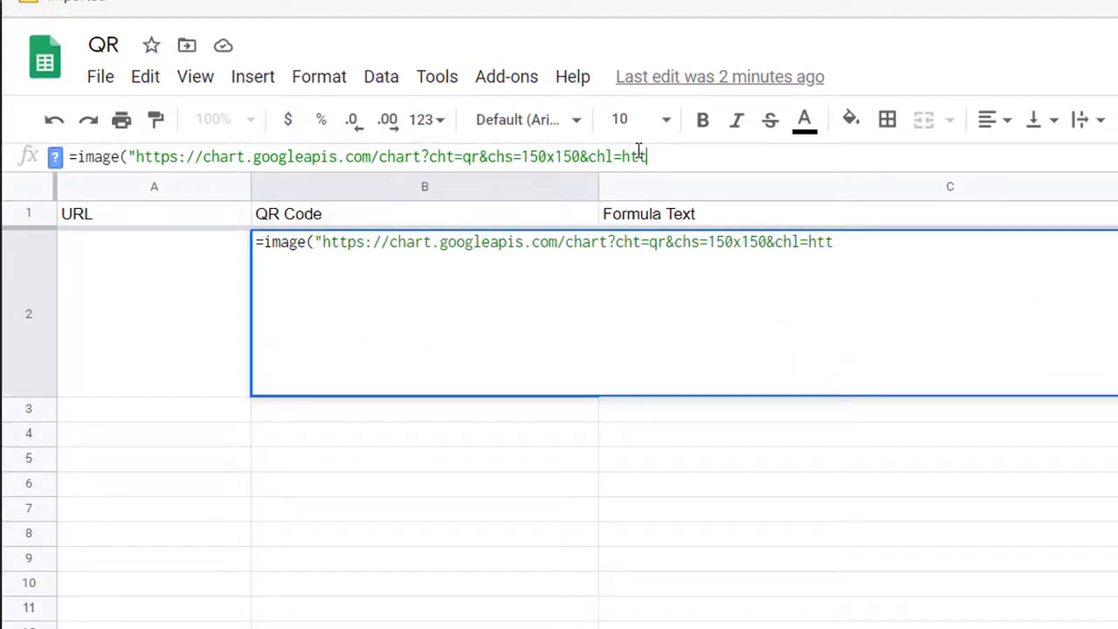
type("p://www")
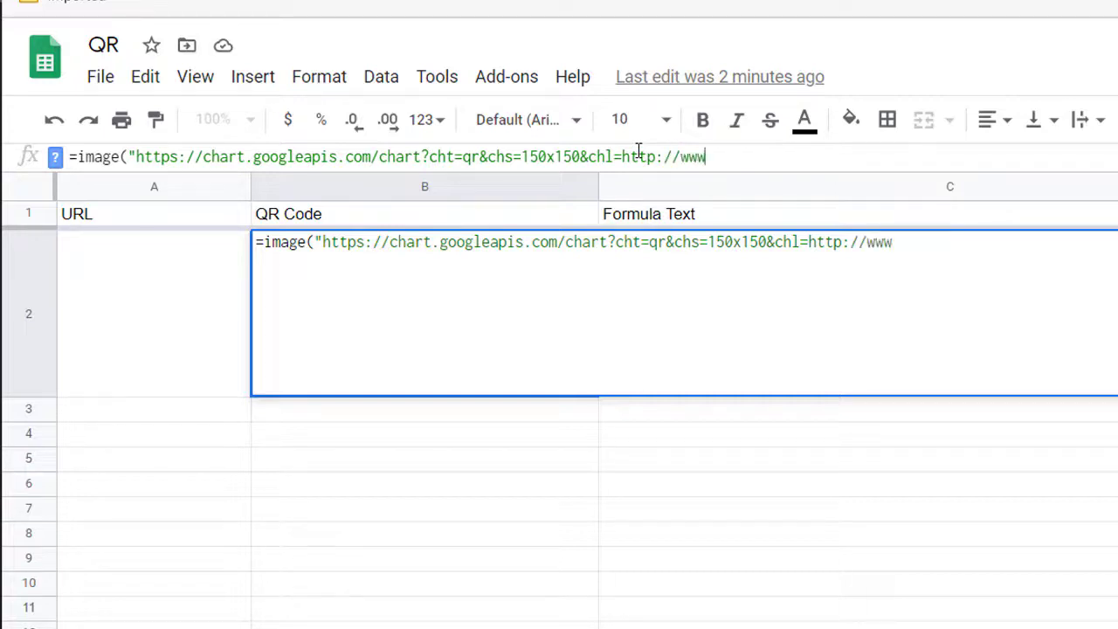
type(".google.com")
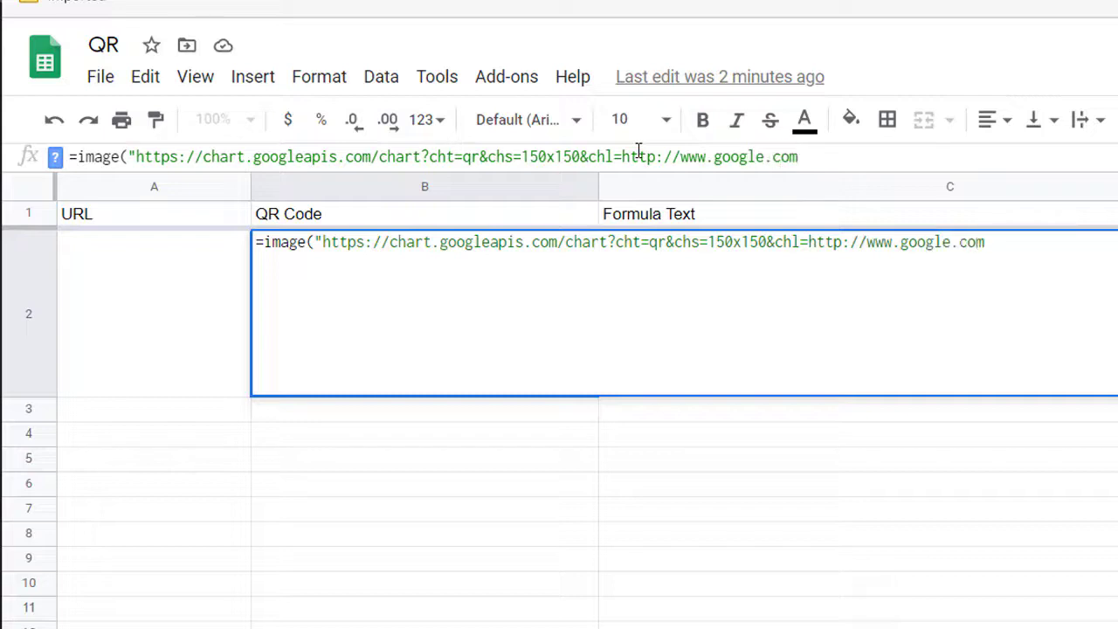
type("\")")
key("Return")
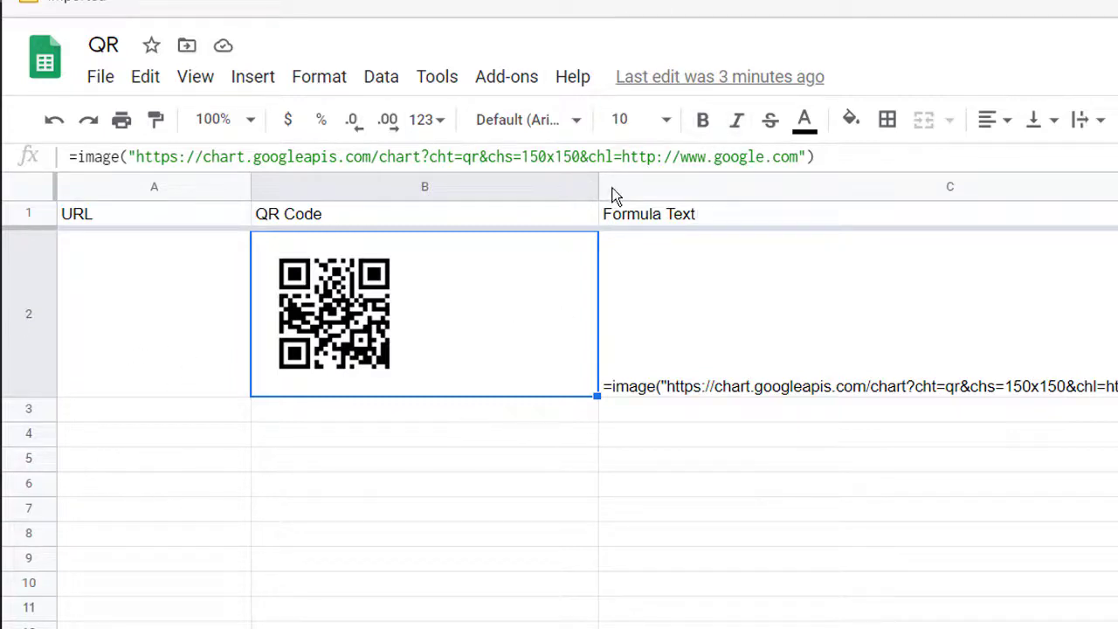
Replace the fixed google.com address in B2's formula with a reference to A2, ending chl="&A2)
left_click(797, 157)
key("BackSpace")
key("BackSpace")
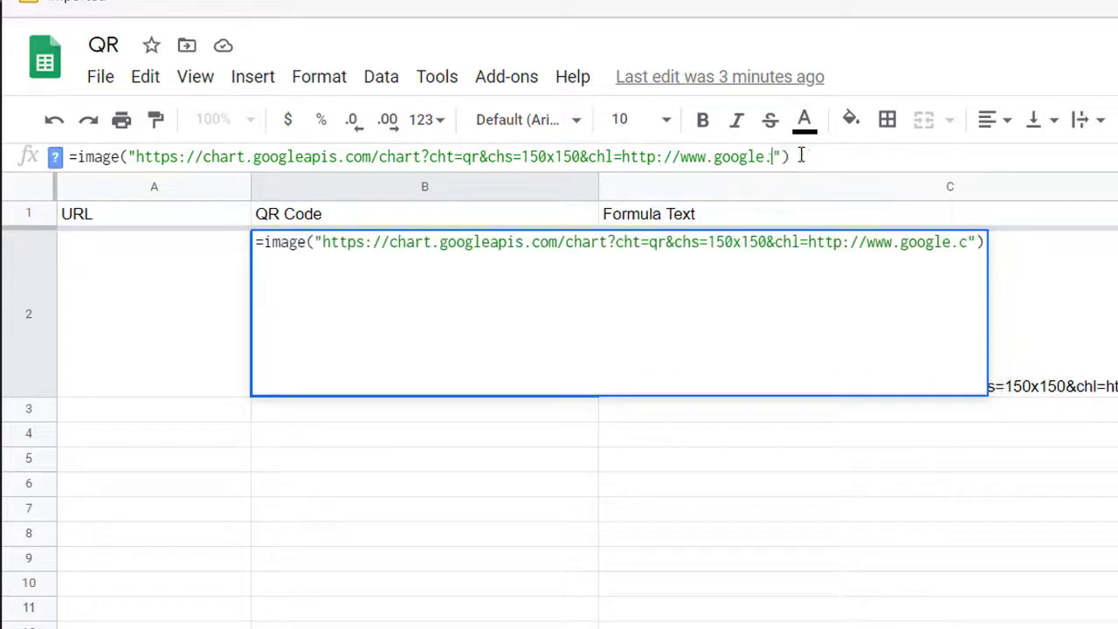
key("BackSpace")
key("BackSpace")
key("BackSpace")
key("BackSpace")
key("BackSpace")
key("BackSpace")
key("BackSpace")
key("BackSpace")
key("BackSpace")
key("BackSpace")
key("BackSpace")
key("BackSpace")
key("BackSpace")
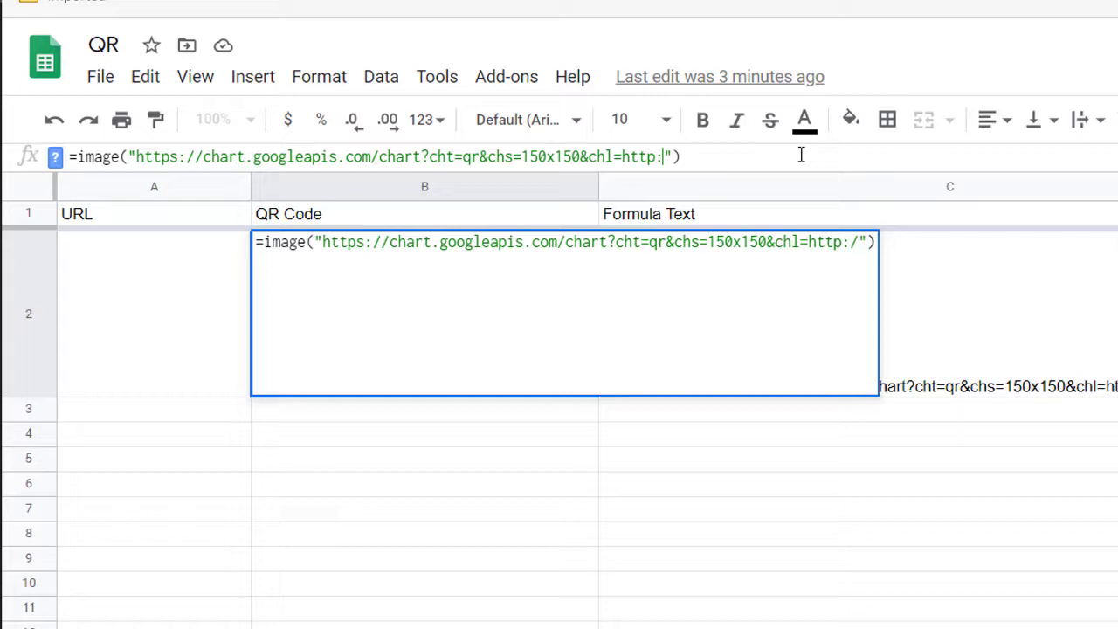
key("BackSpace")
key("BackSpace")
key("BackSpace")
key("BackSpace")
key("BackSpace")
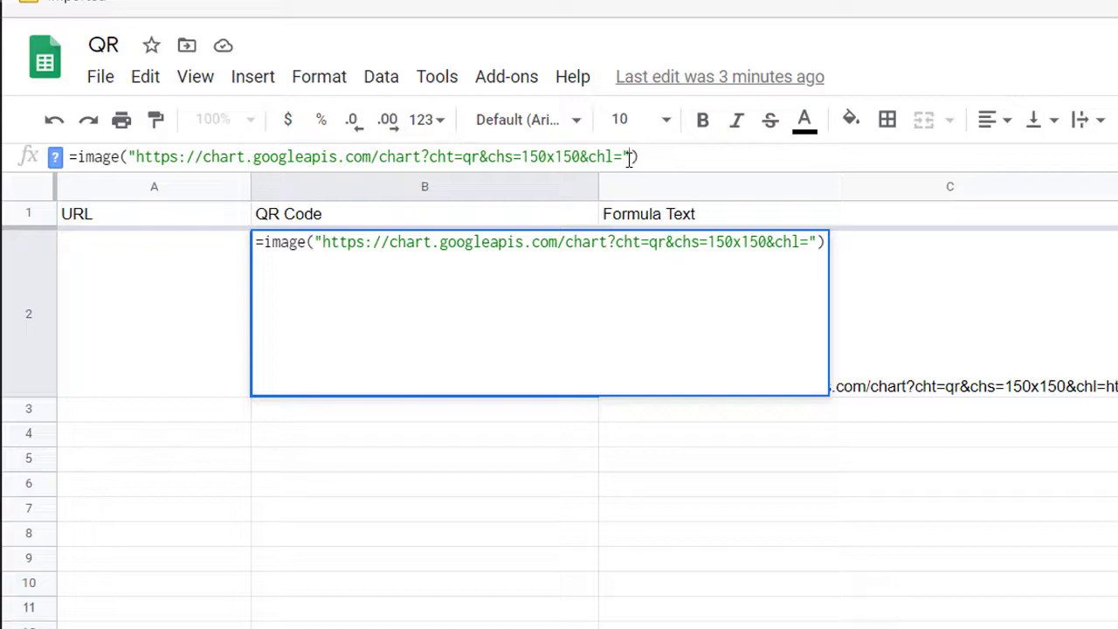
left_click(633, 158)
type("&")
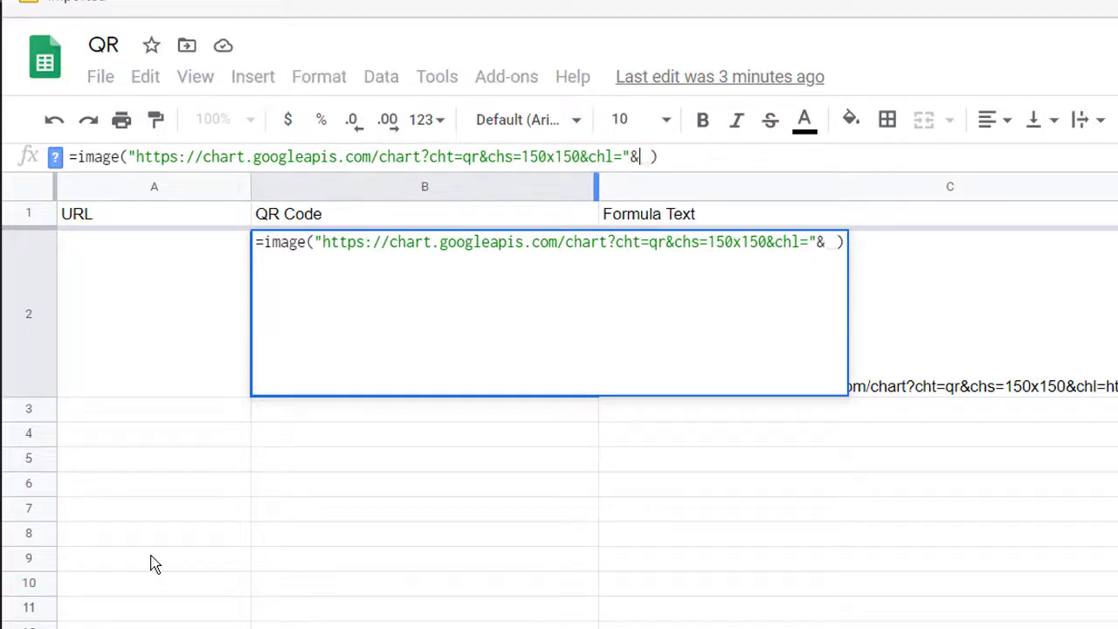
left_click(178, 311)
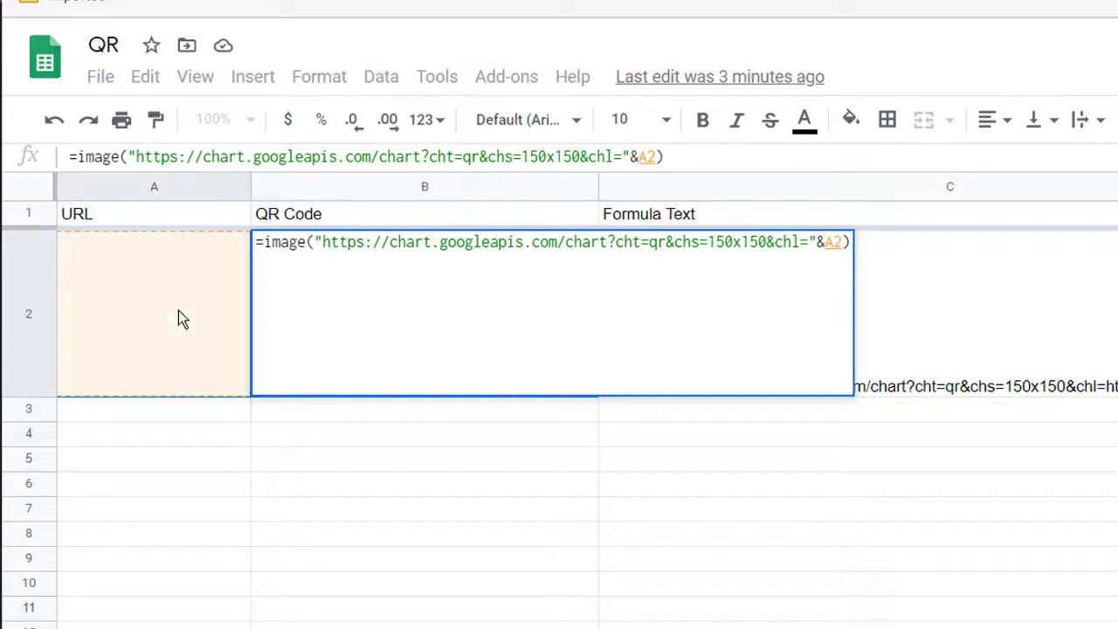
key("Return")
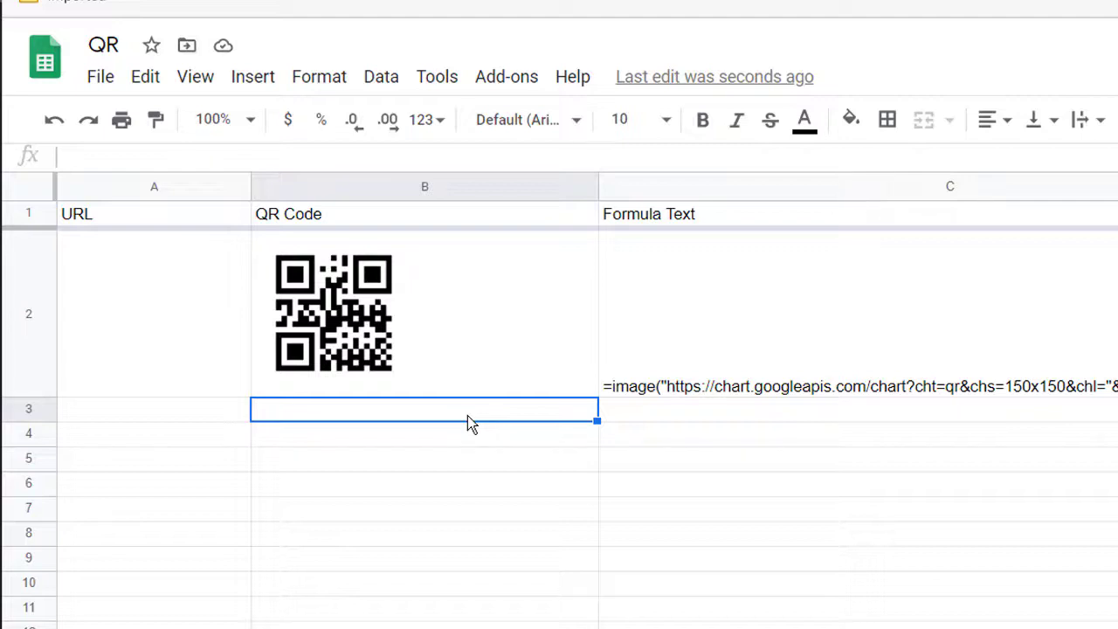
left_click(183, 368)
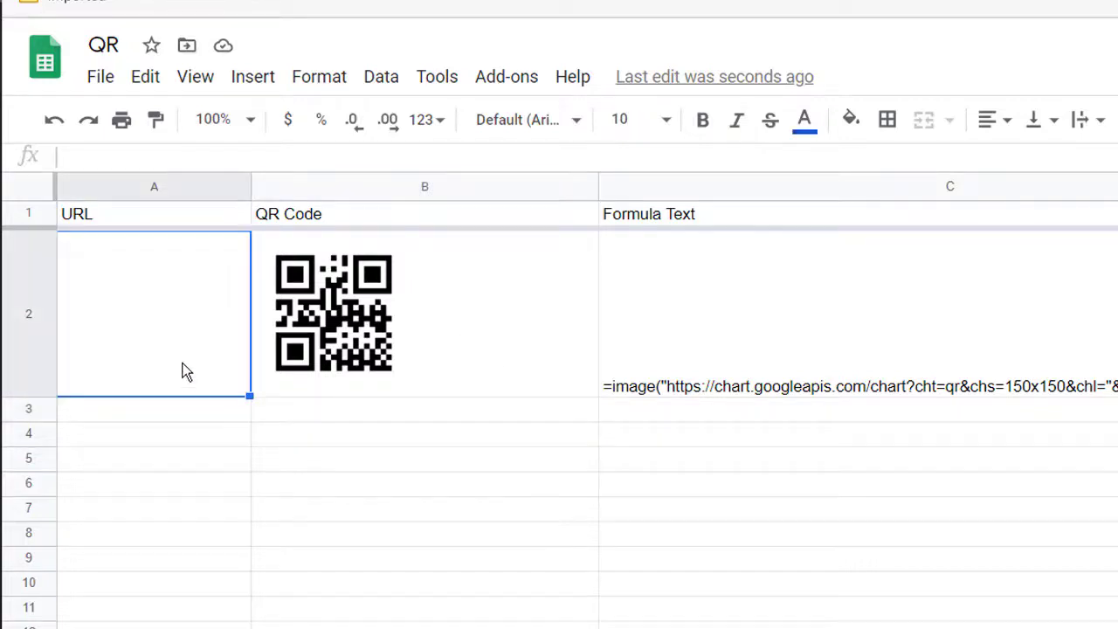
type("htt")
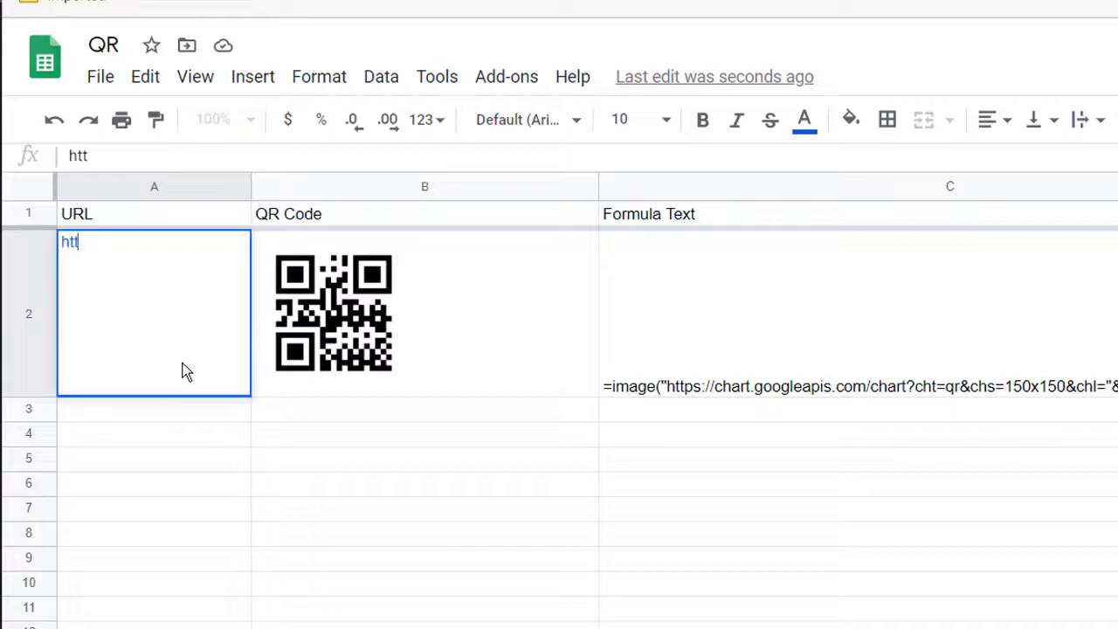
type("p://www.bing.com")
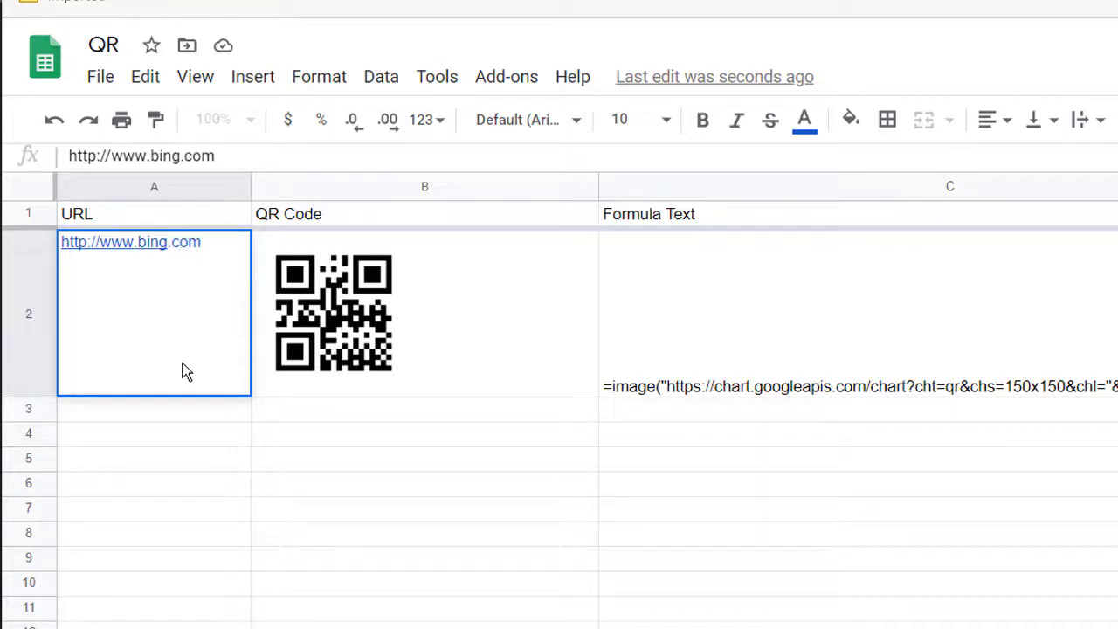
key("Return")
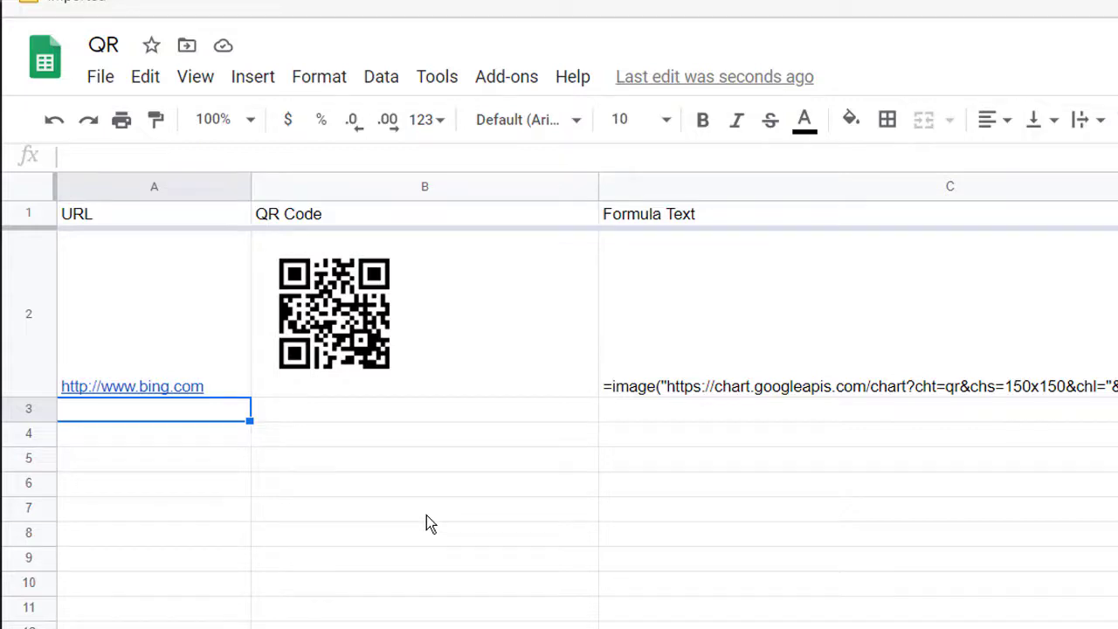
type("http")
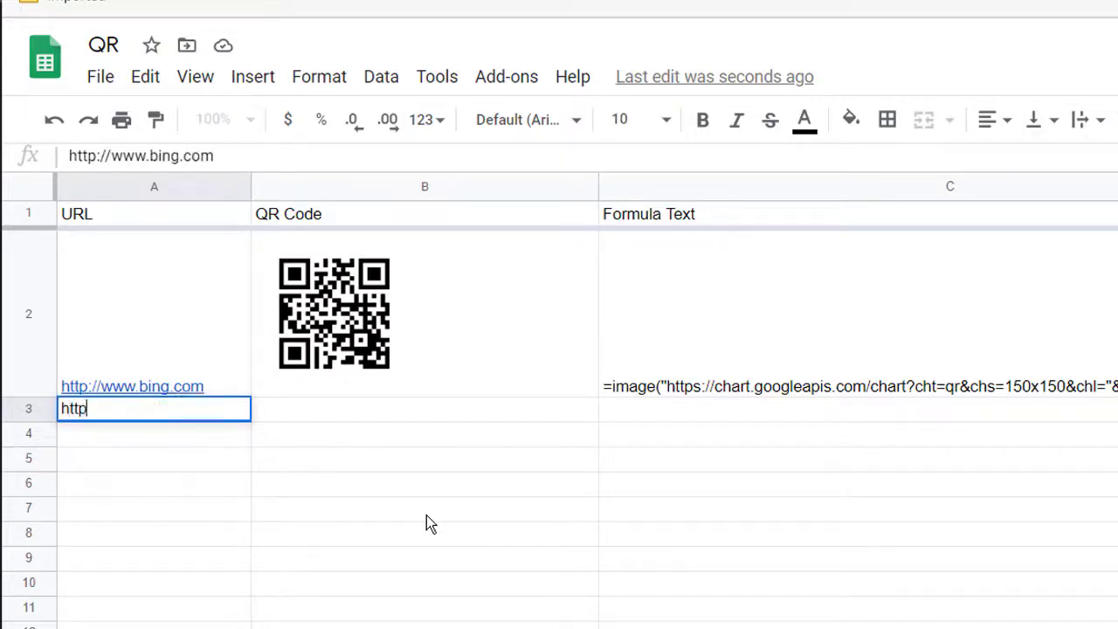
type(":")
key("BackSpace")
type(":")
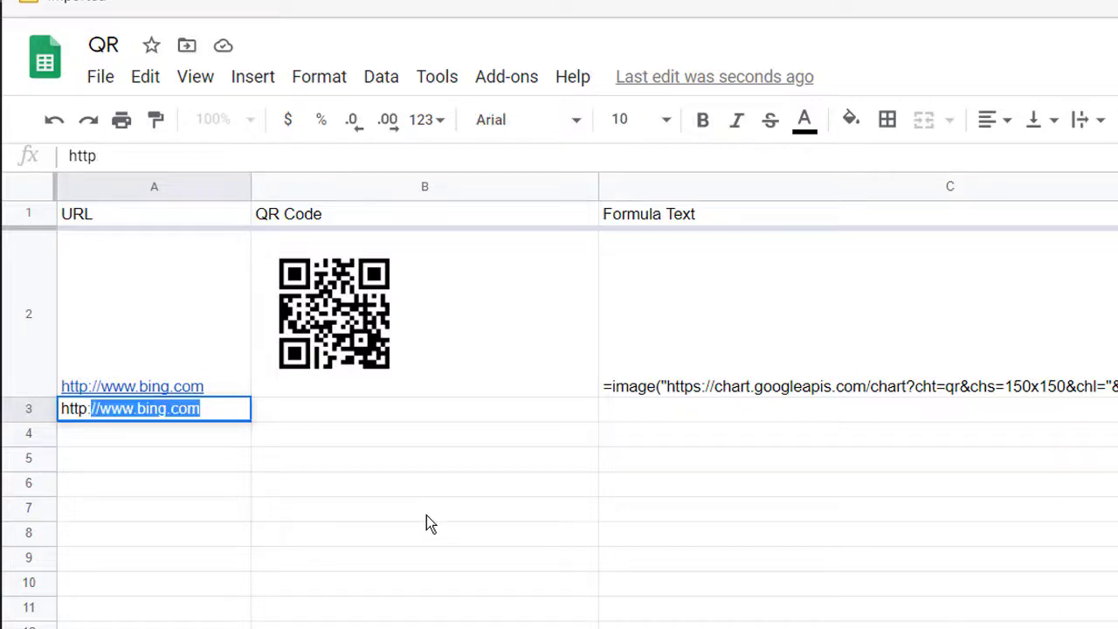
type("//")
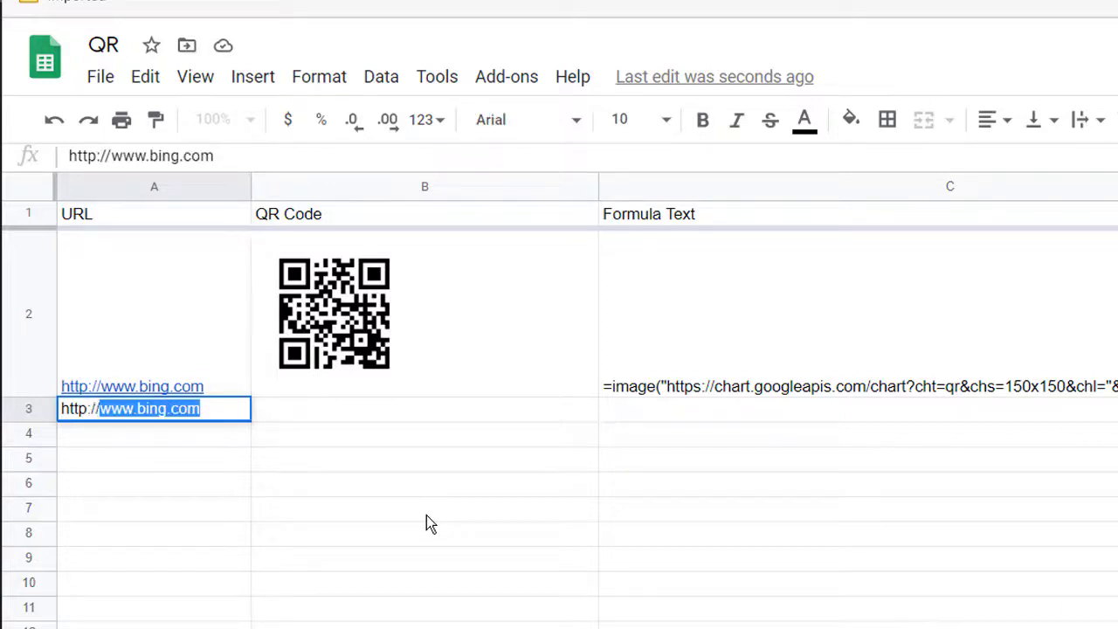
type("www.yahoo.co")
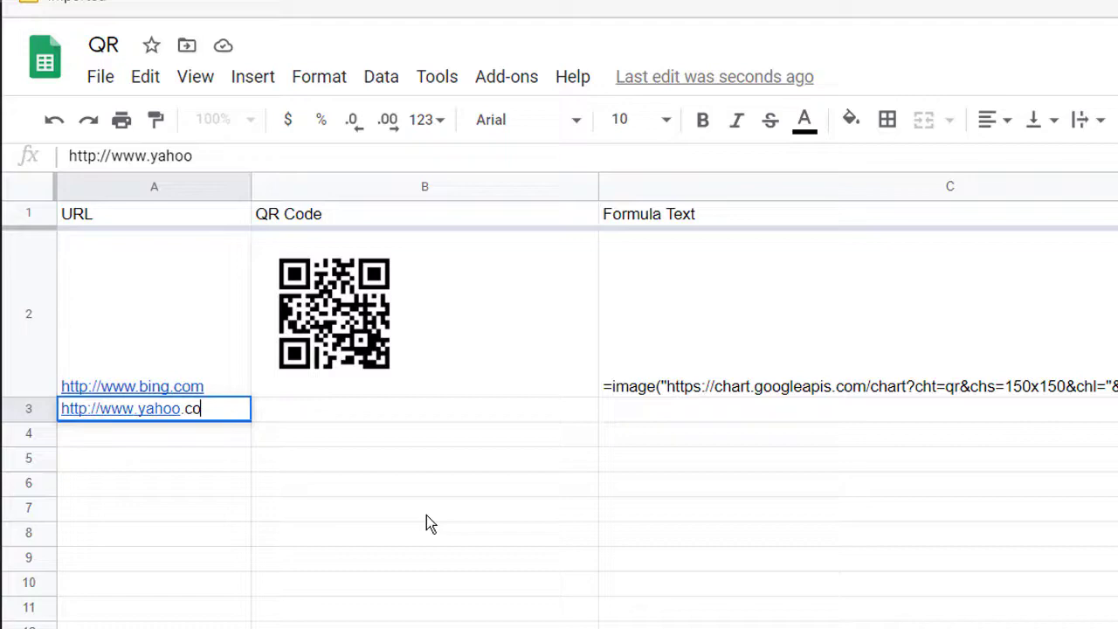
type("m")
key("Return")
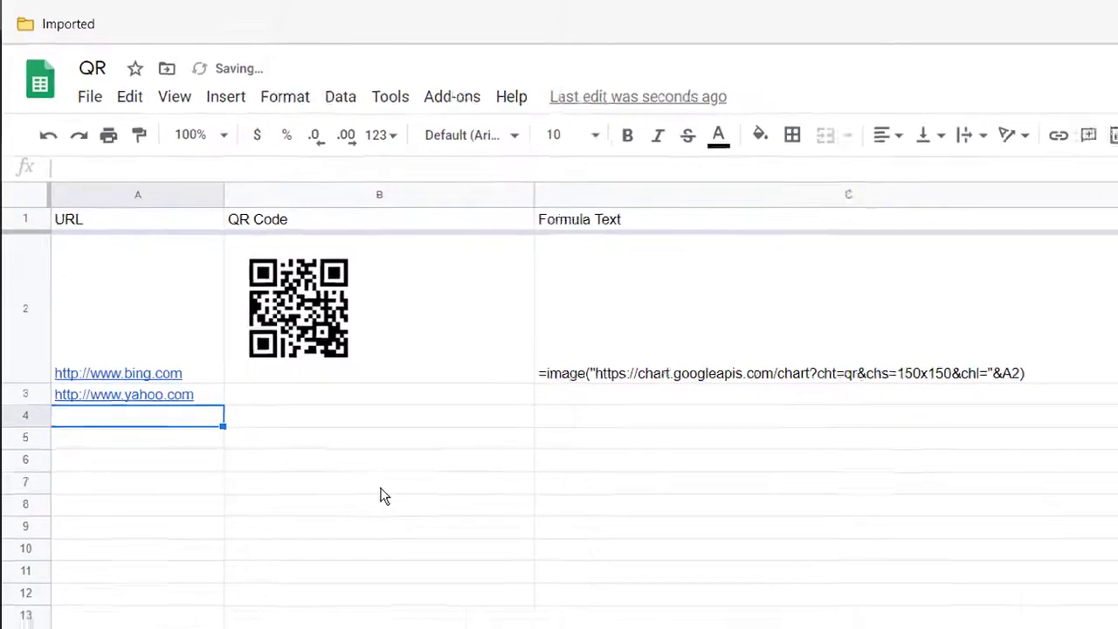
type("http")
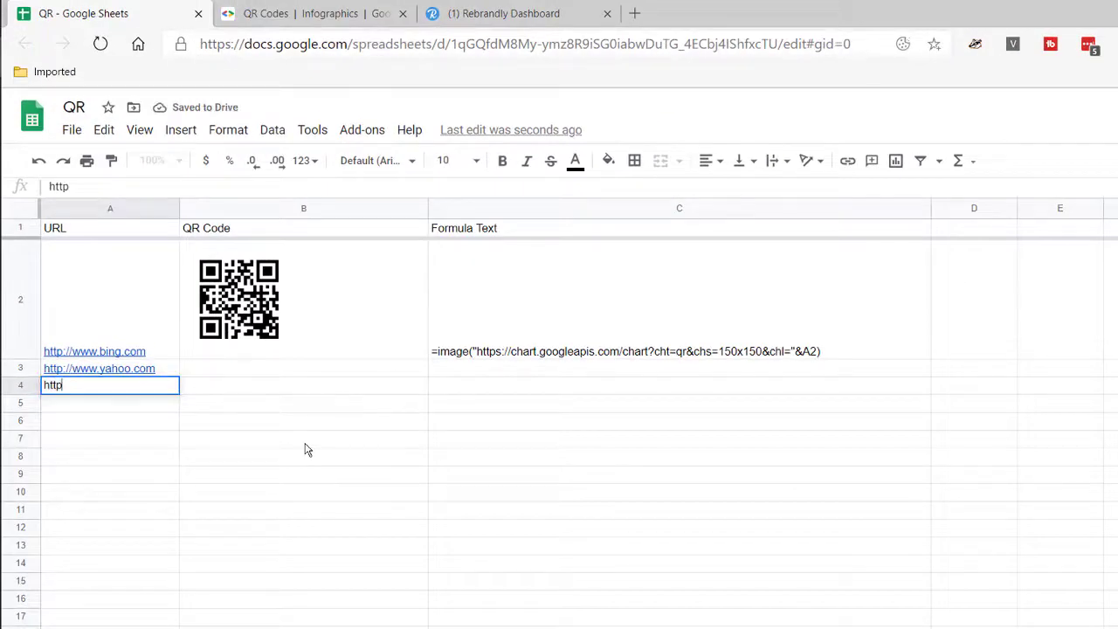
type("://www.faceb")
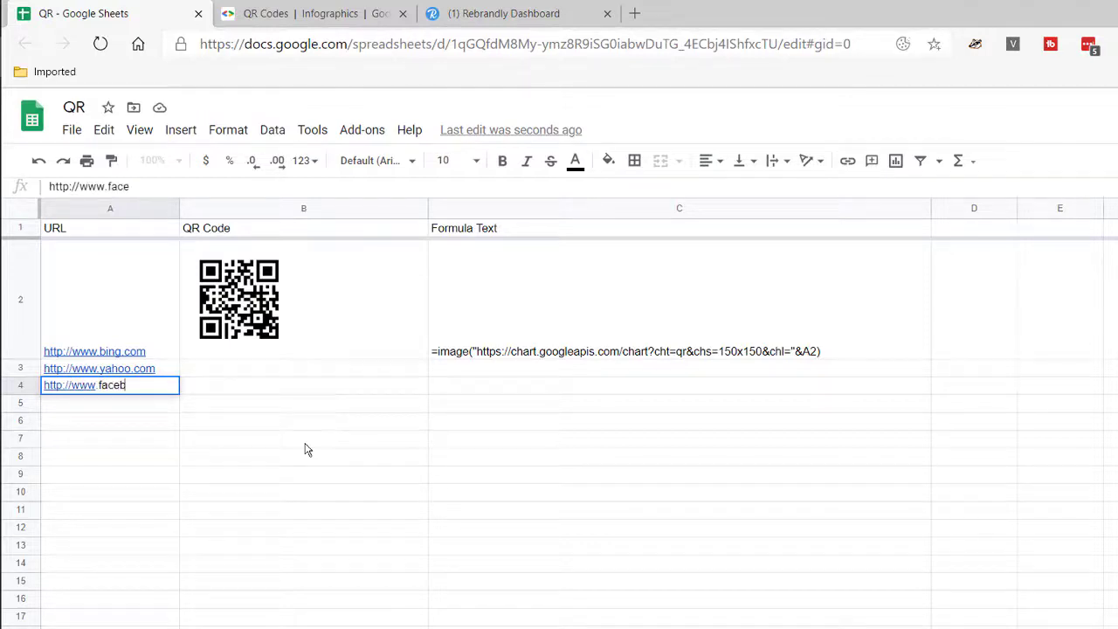
type("ook.com")
key("Return")
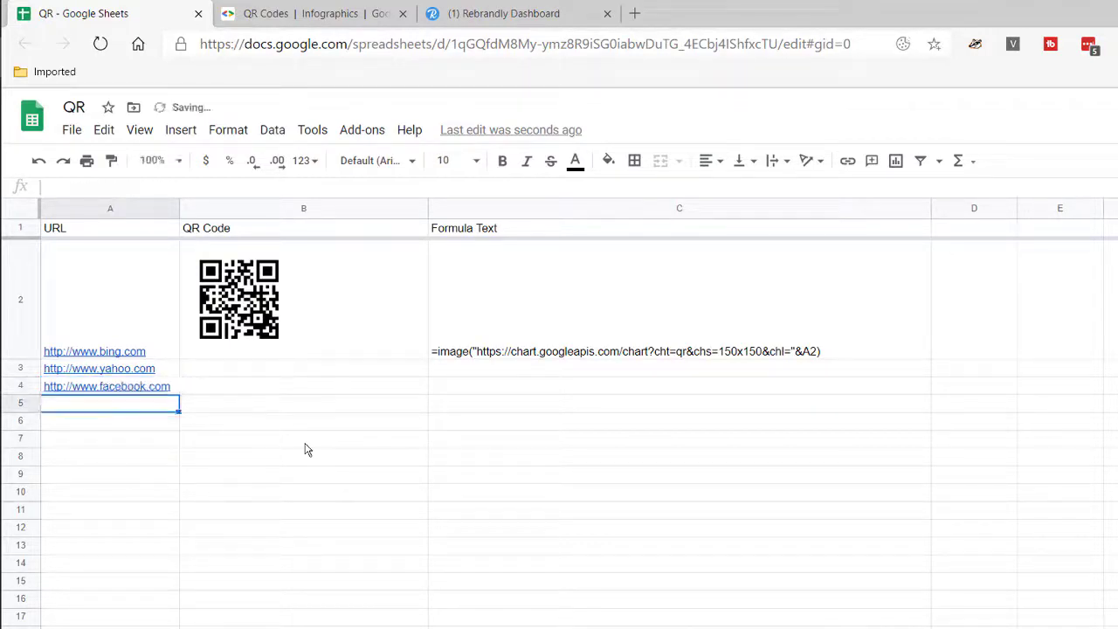
Copy the B2:C2 QR formulas down and adjust the heights of rows 2 and 3
left_click_drag(409, 294, 602, 270)
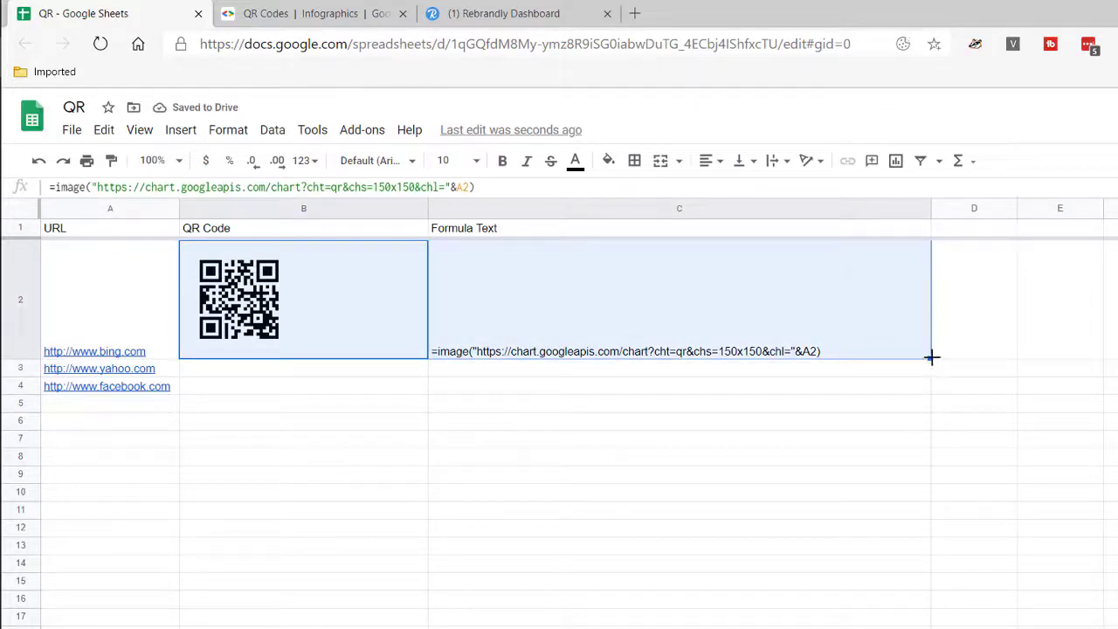
left_click_drag(930, 358, 918, 393)
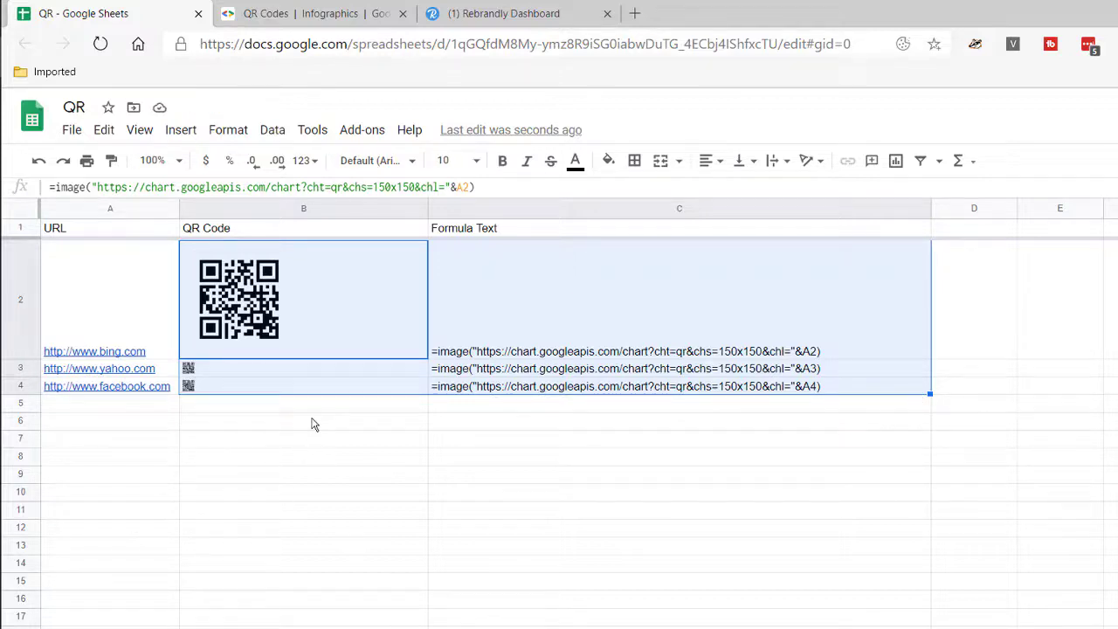
left_click(288, 439)
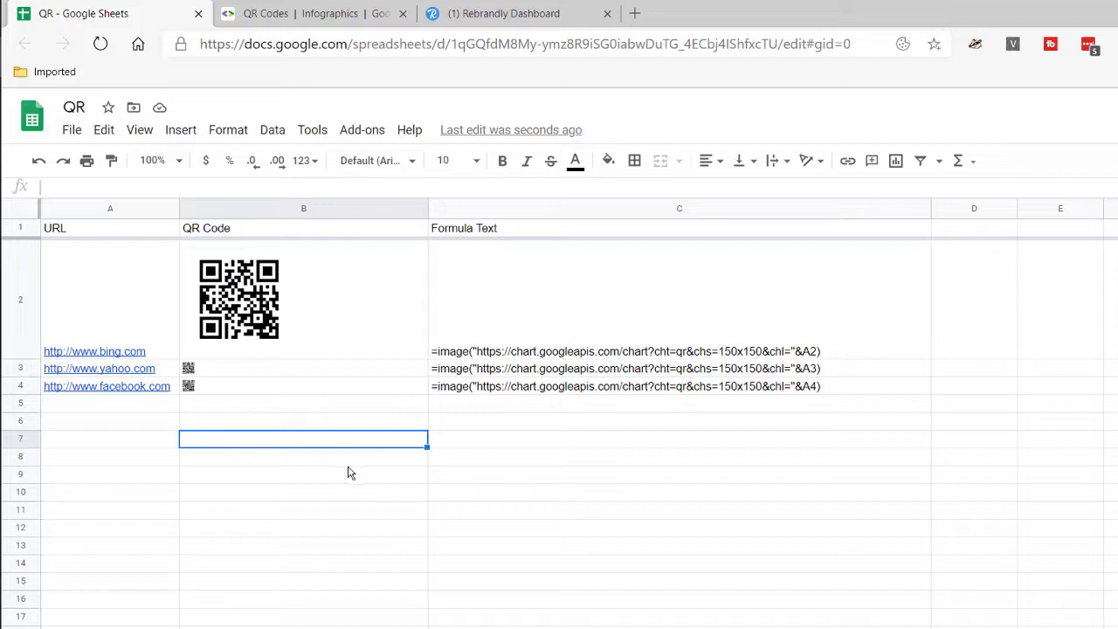
mouse_move(39, 386)
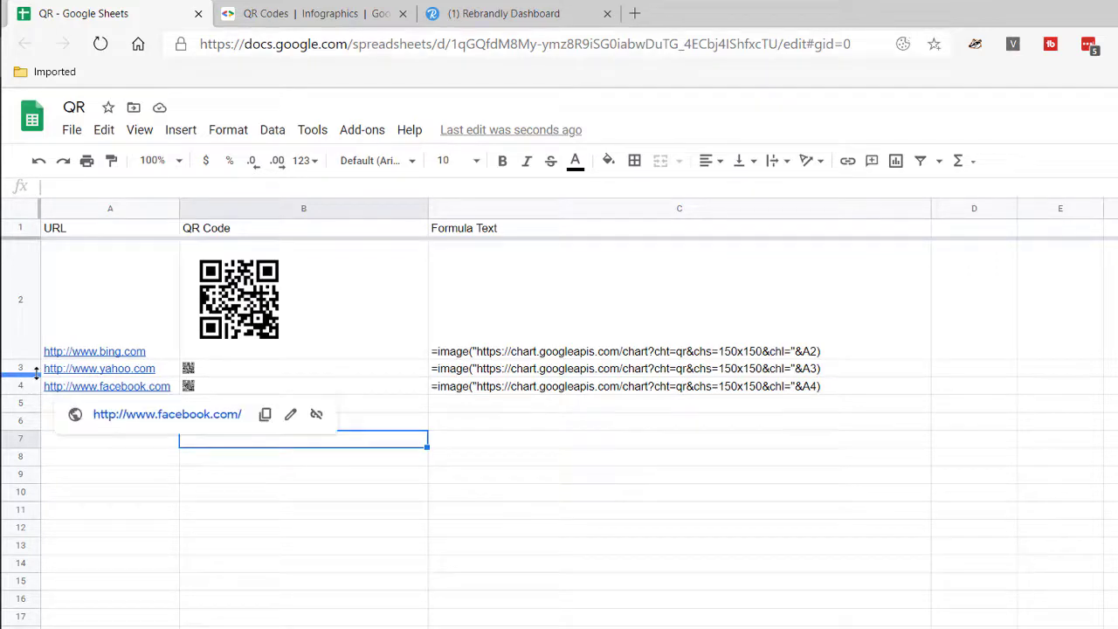
left_click_drag(76, 430, 24, 536)
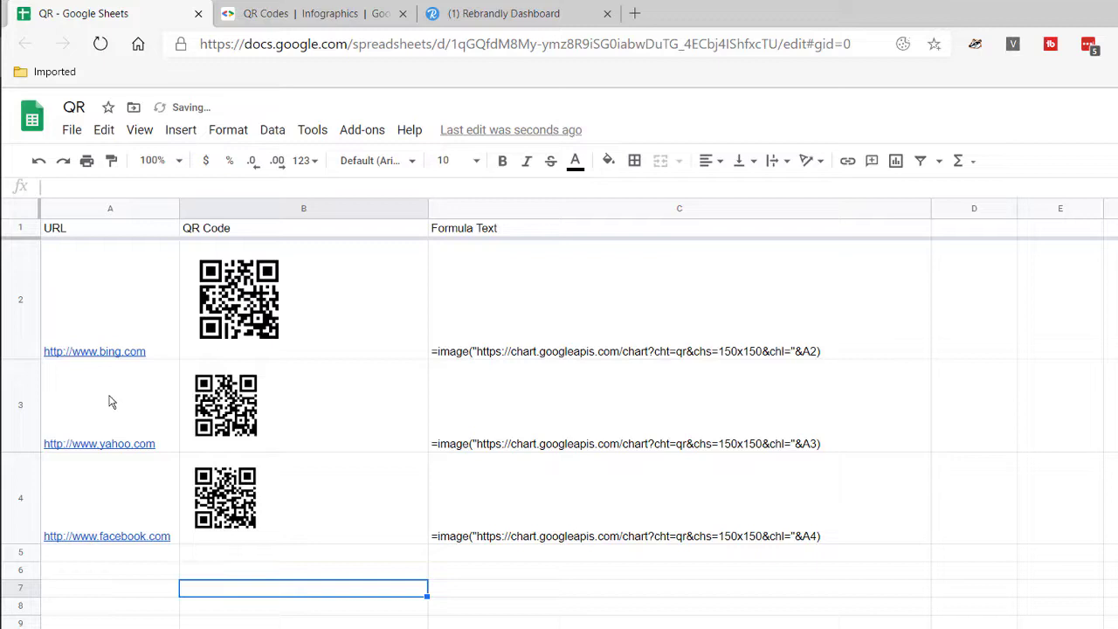
left_click_drag(39, 338, 22, 323)
left_click(568, 569)
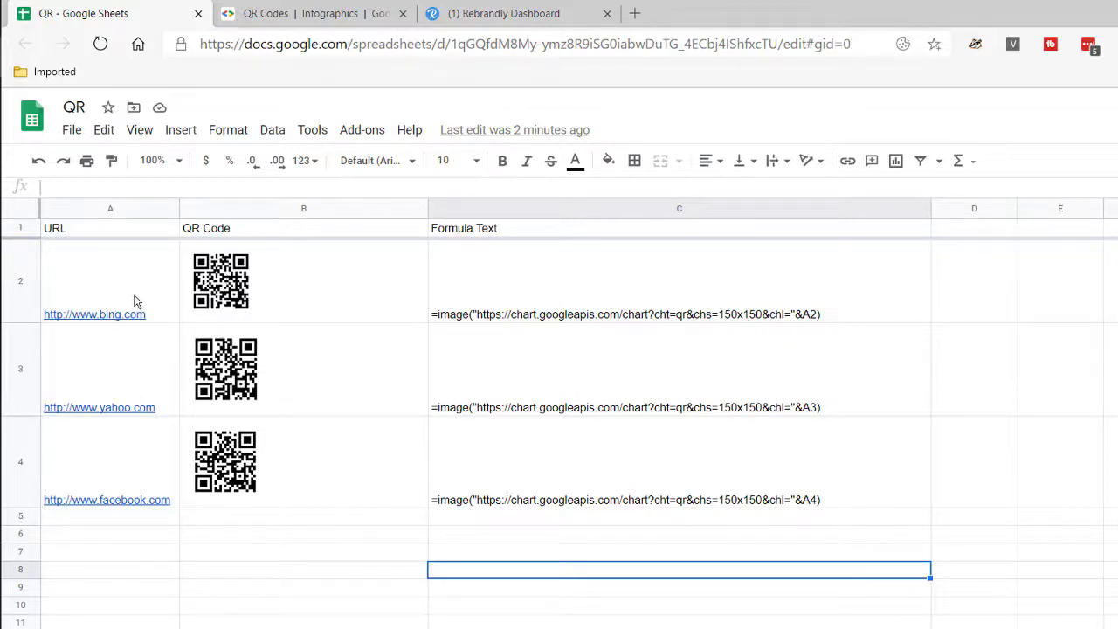
mouse_move(137, 303)
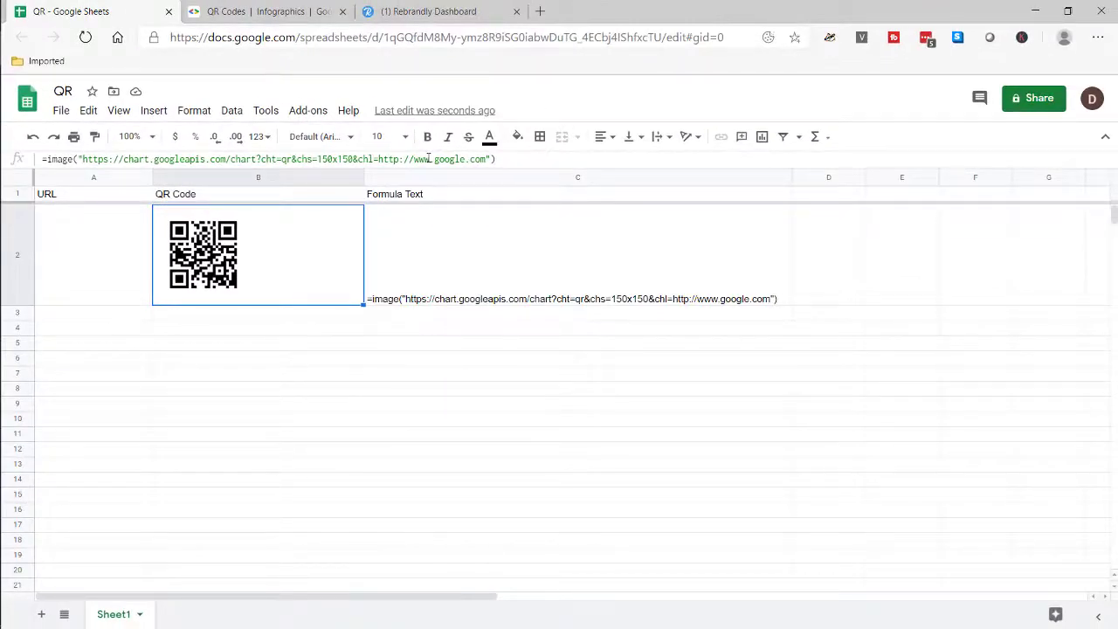
Copy the rebrand.ly/f8izn short link and paste it over google.com in B2's QR formula
left_click(428, 9)
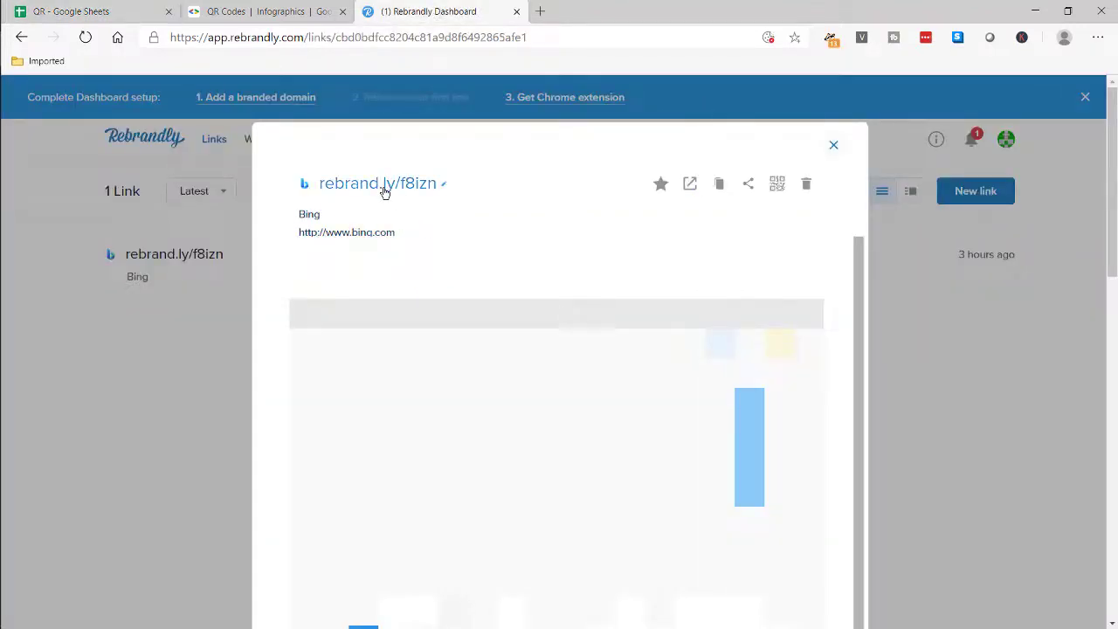
left_click(136, 14)
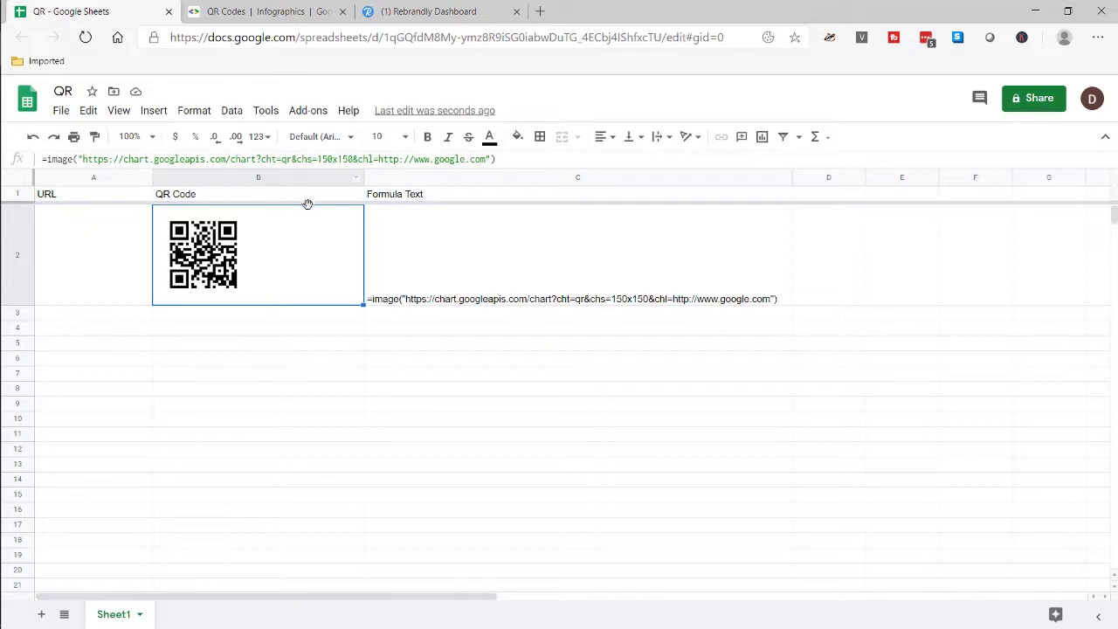
left_click(462, 11)
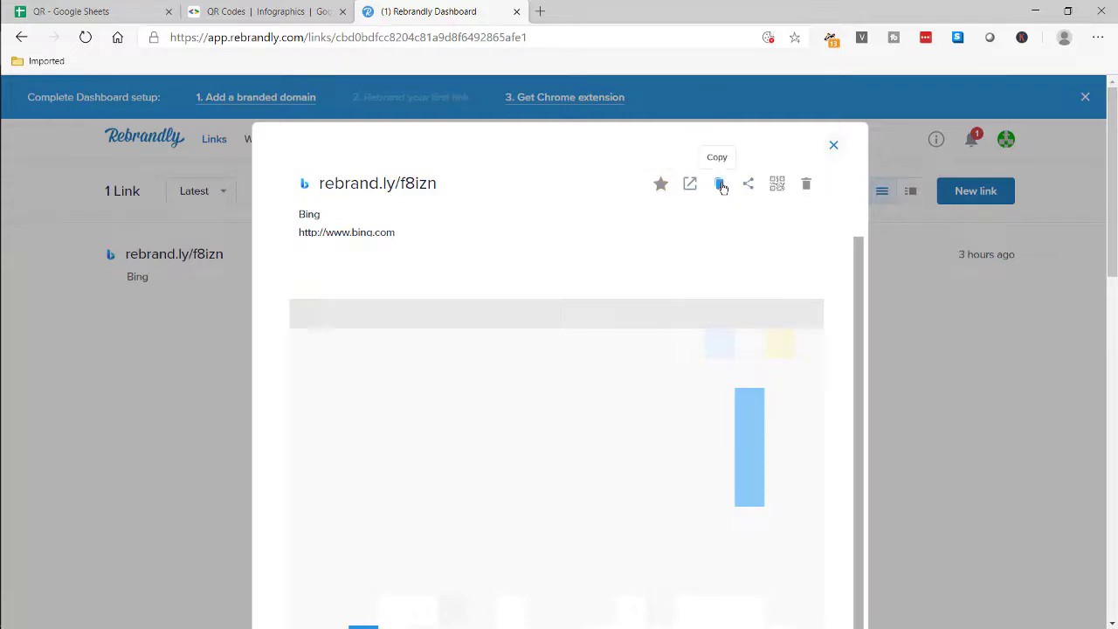
left_click(721, 185)
left_click(88, 11)
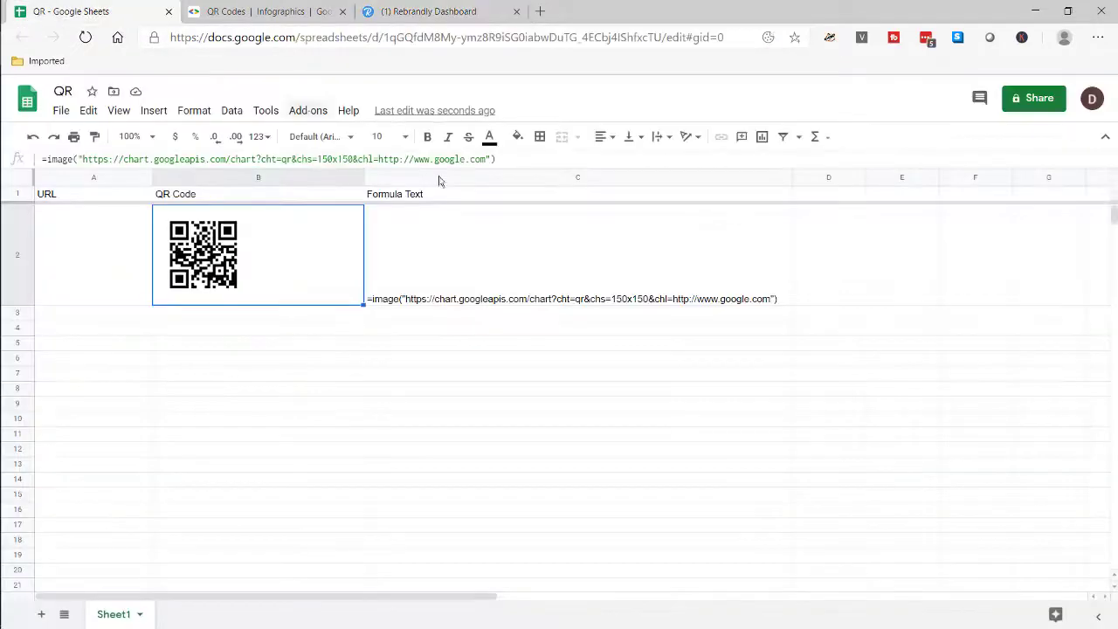
left_click_drag(377, 159, 487, 169)
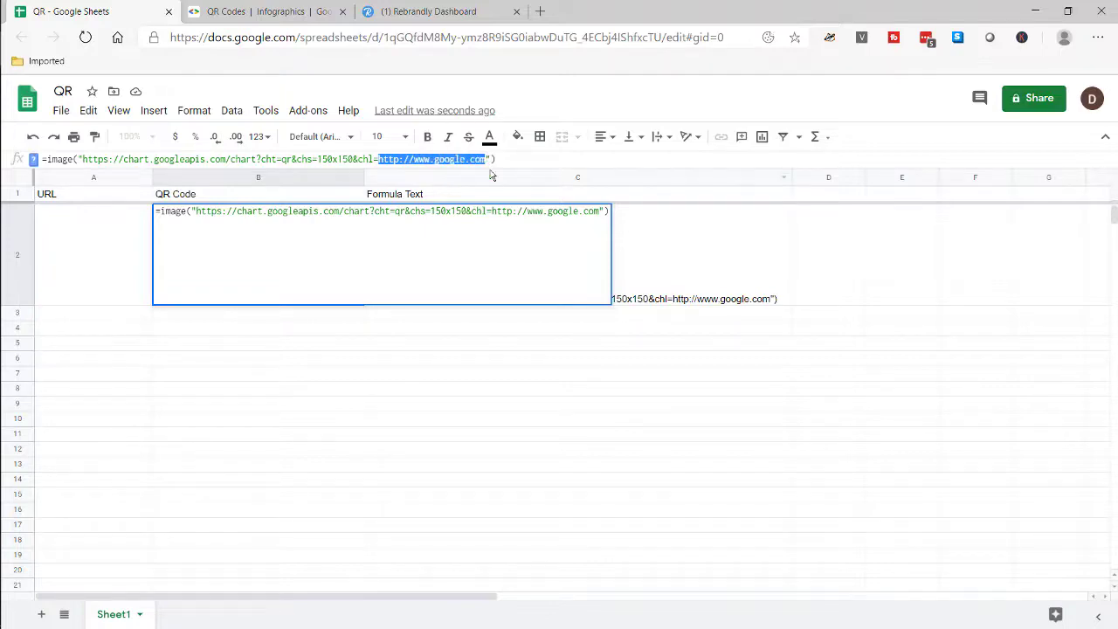
key("ctrl+v")
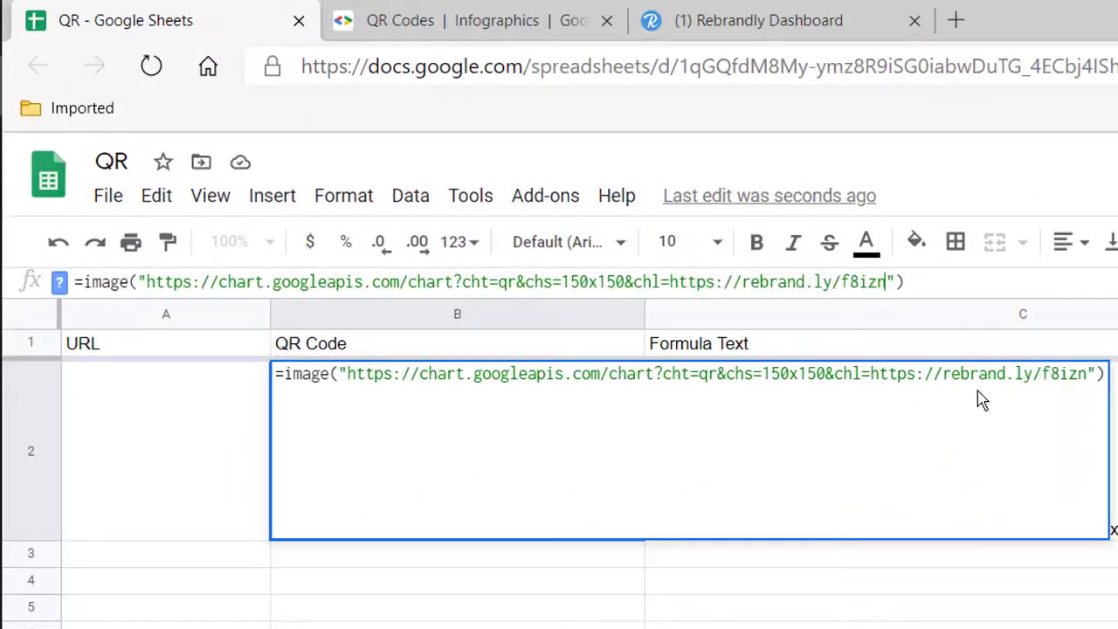
key("Return")
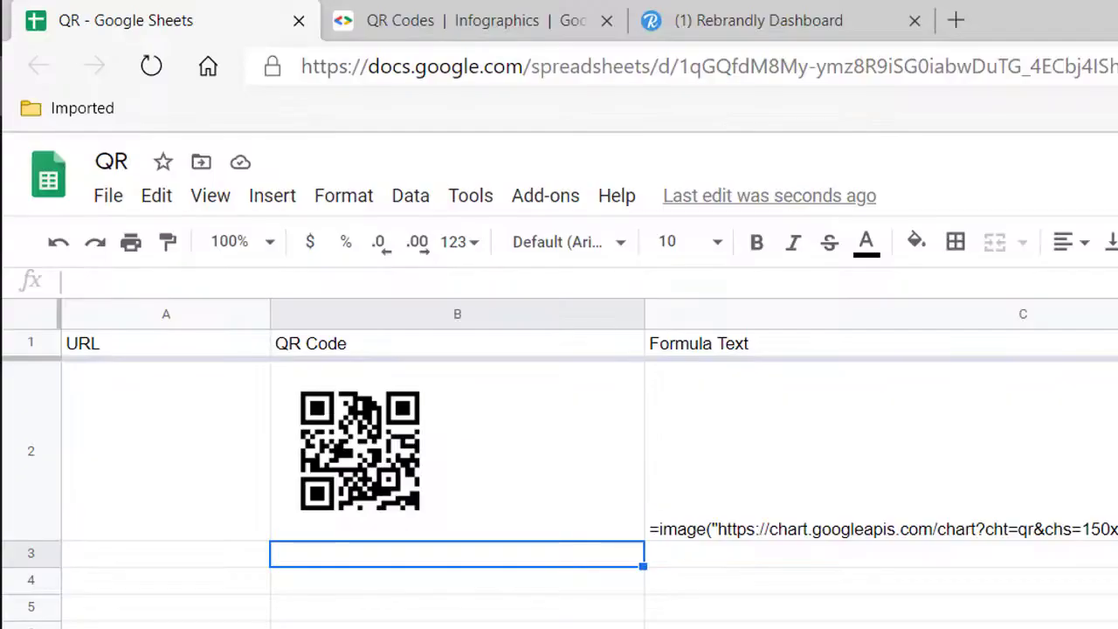
left_click(778, 31)
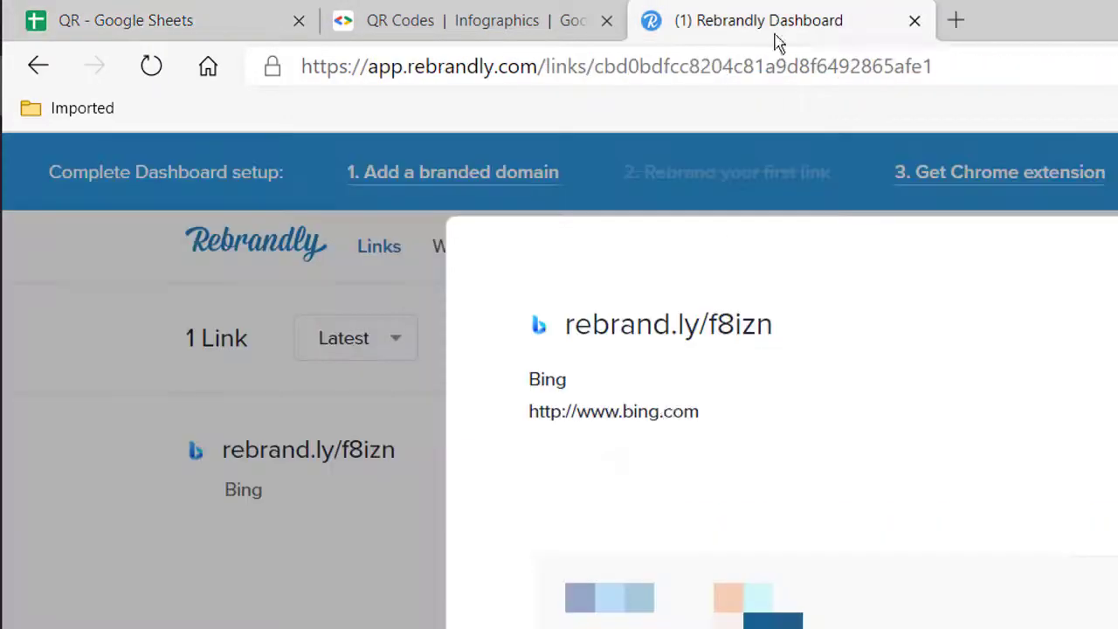
left_click(716, 414)
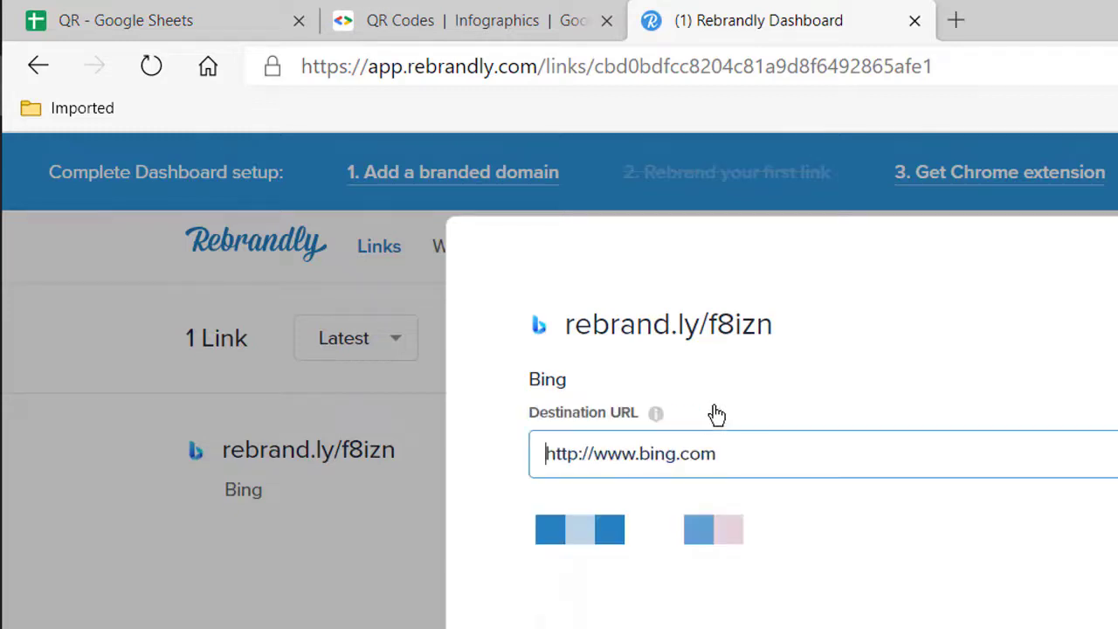
double_click(658, 454)
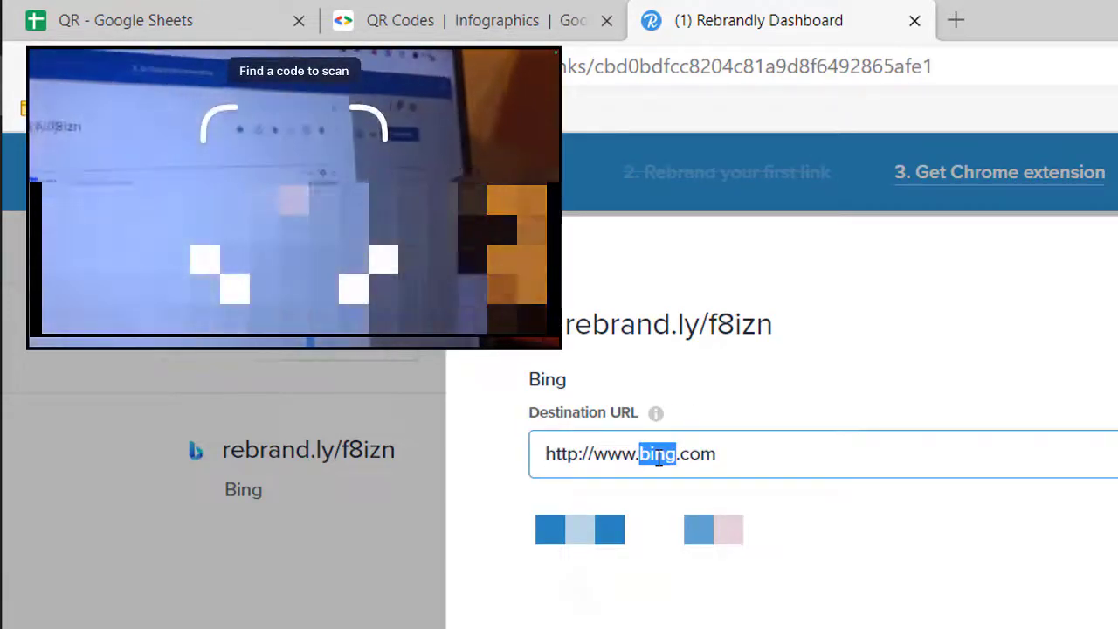
type("g")
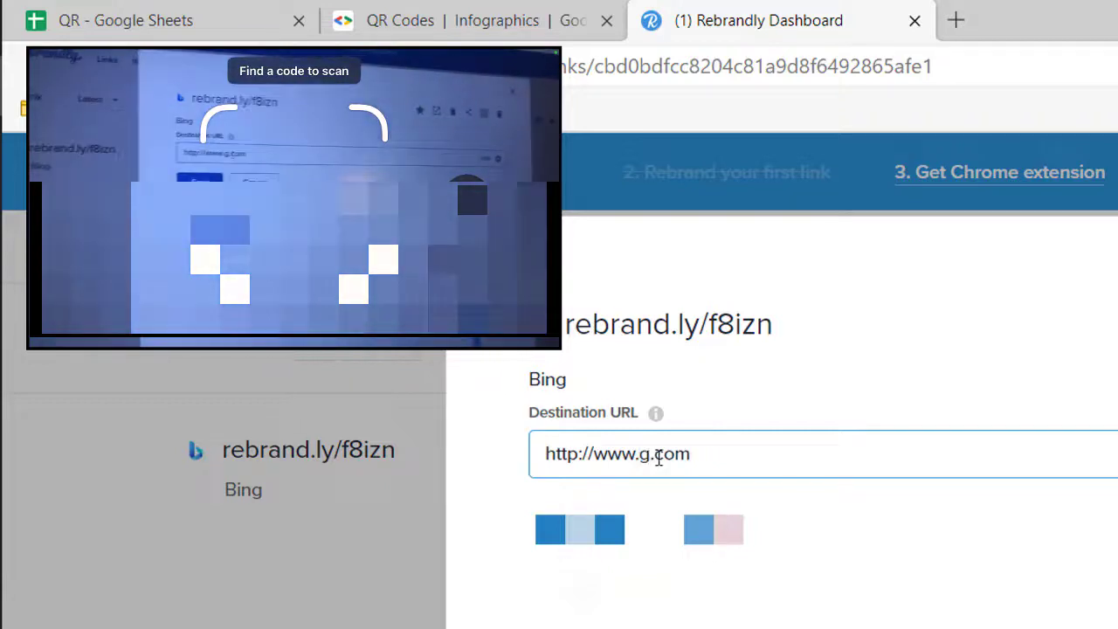
type("oog")
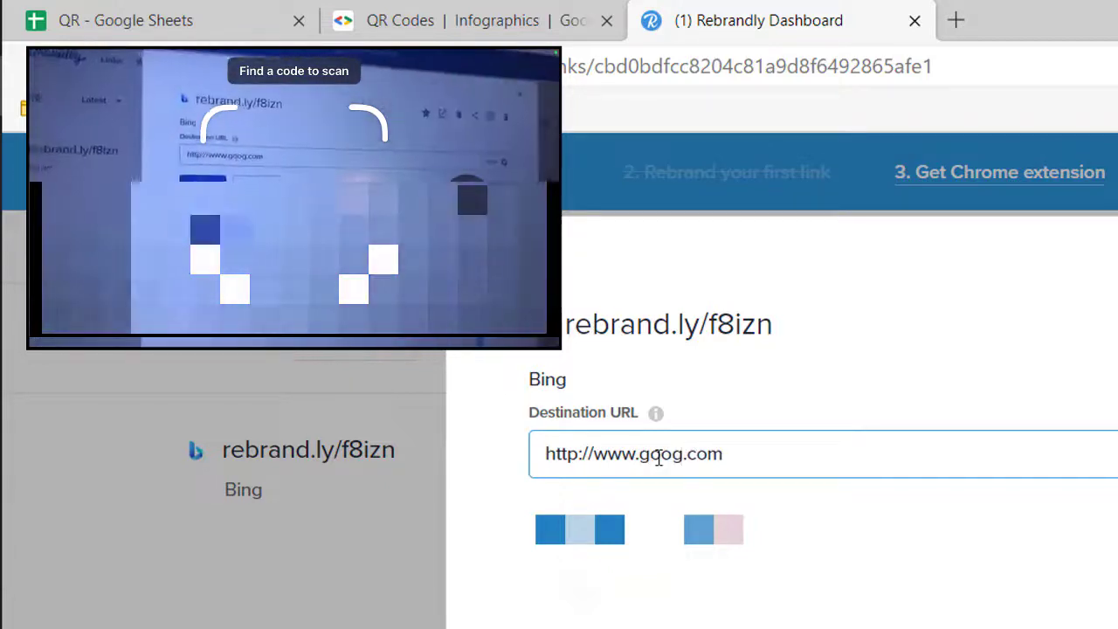
type("le")
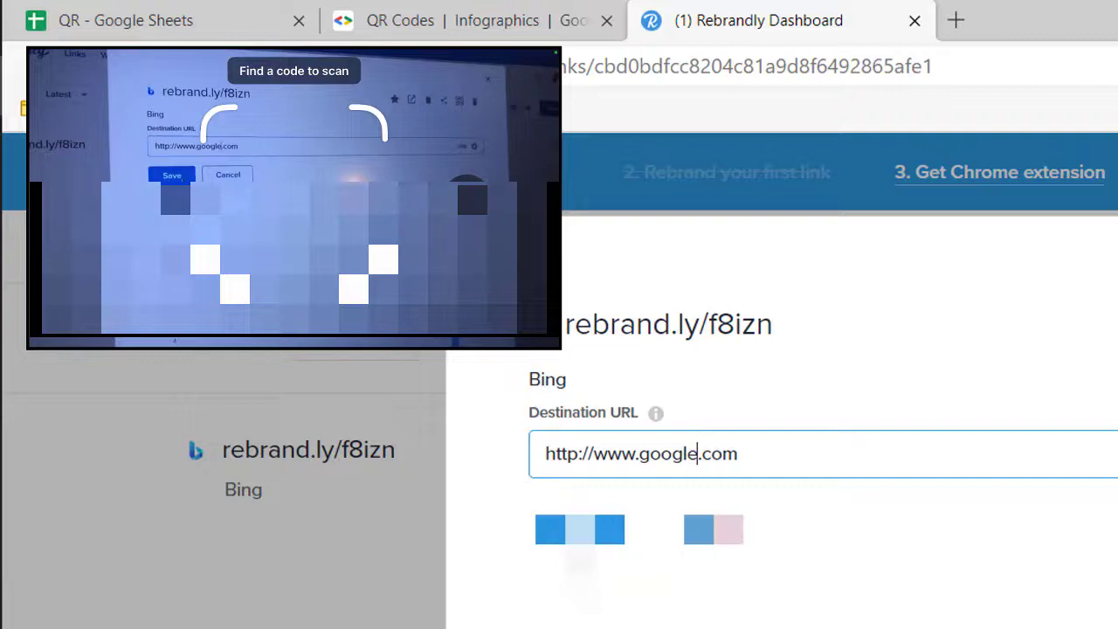
key("Return")
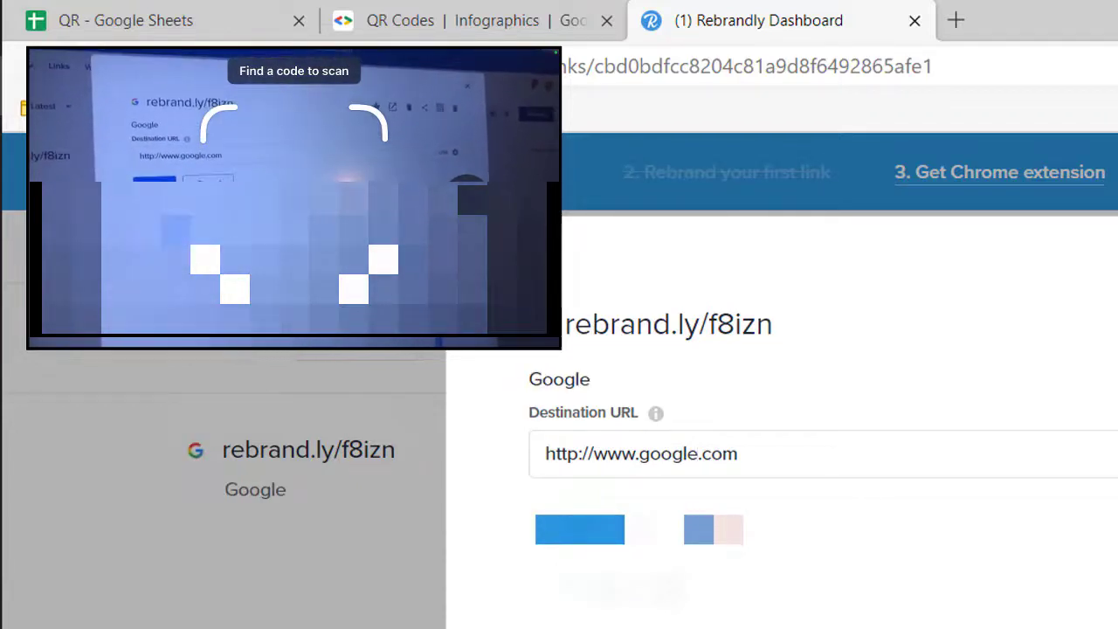
left_click(213, 28)
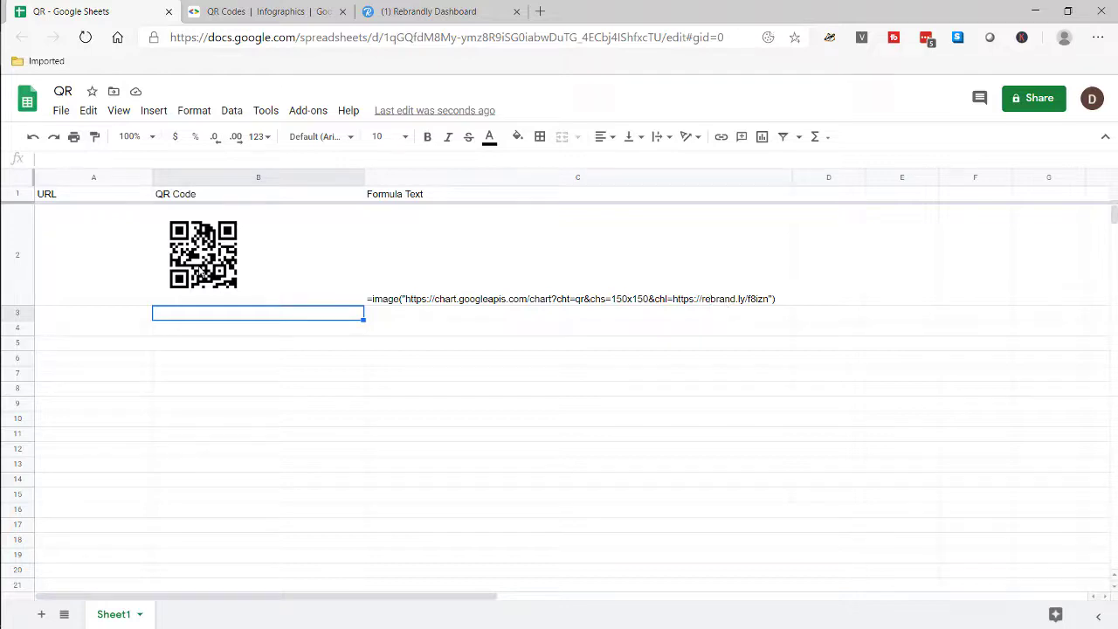
left_click(471, 12)
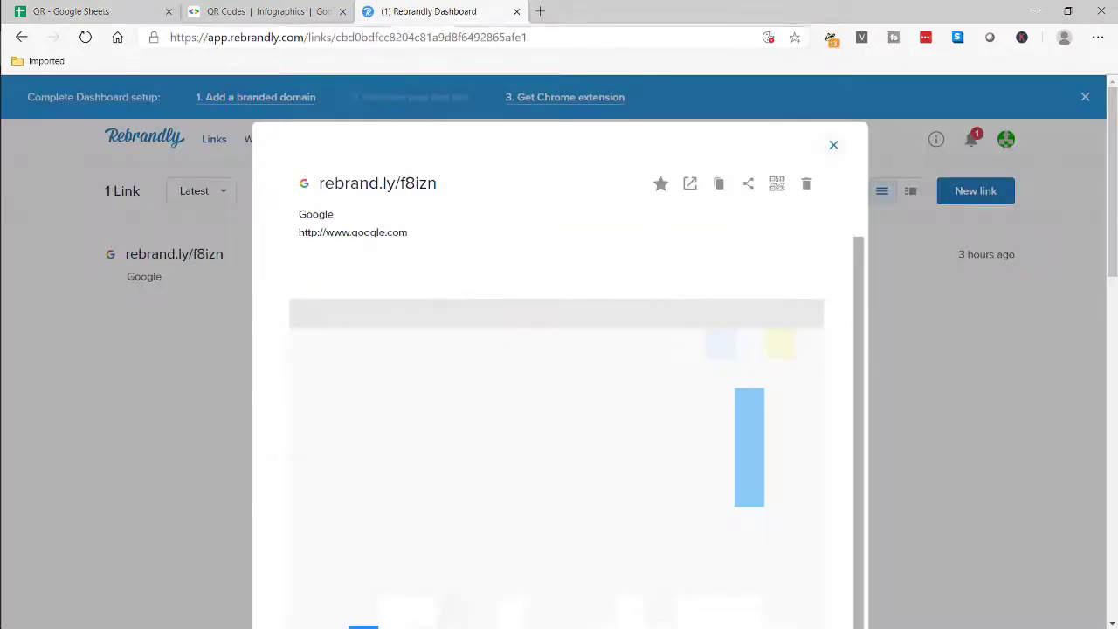